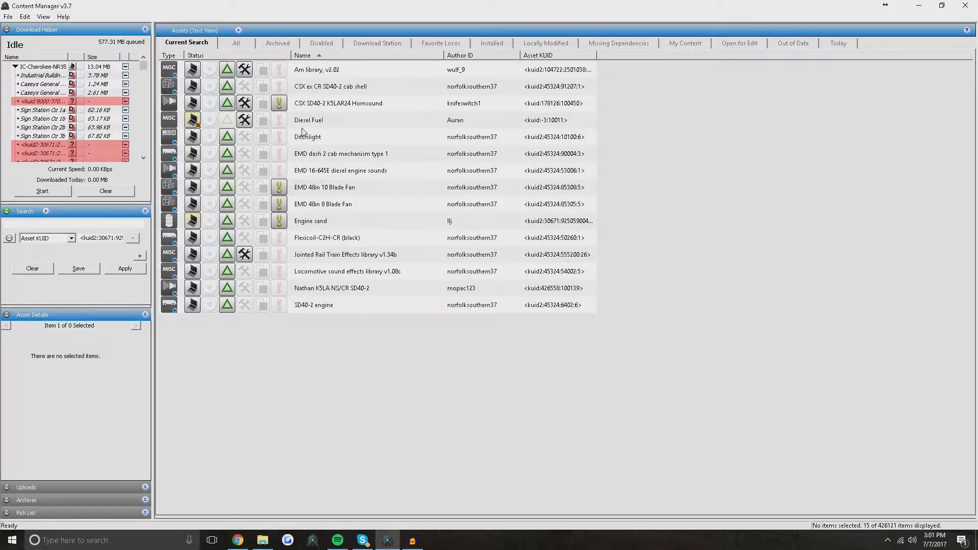
Create a new asset of the HornSound type.
left_click(8, 16)
left_click(15, 28)
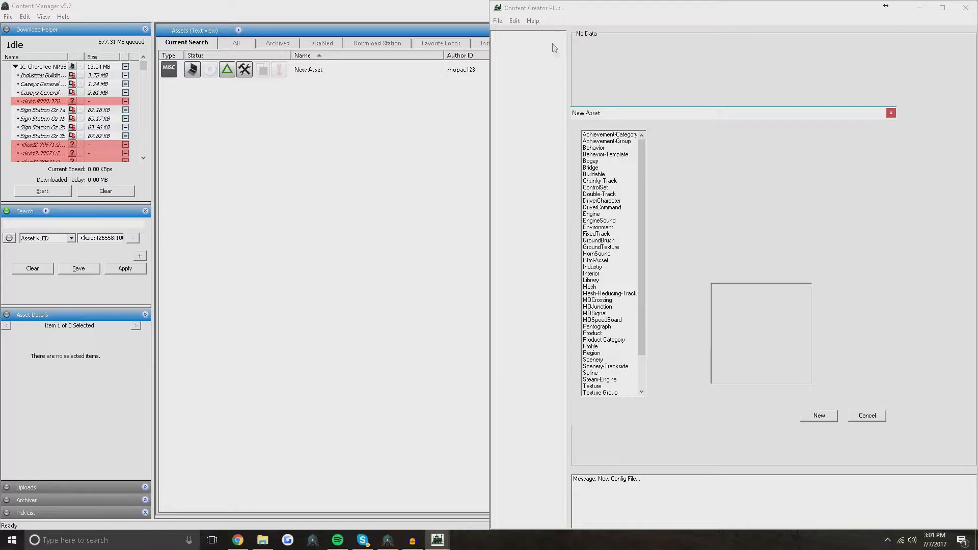
left_click(593, 253)
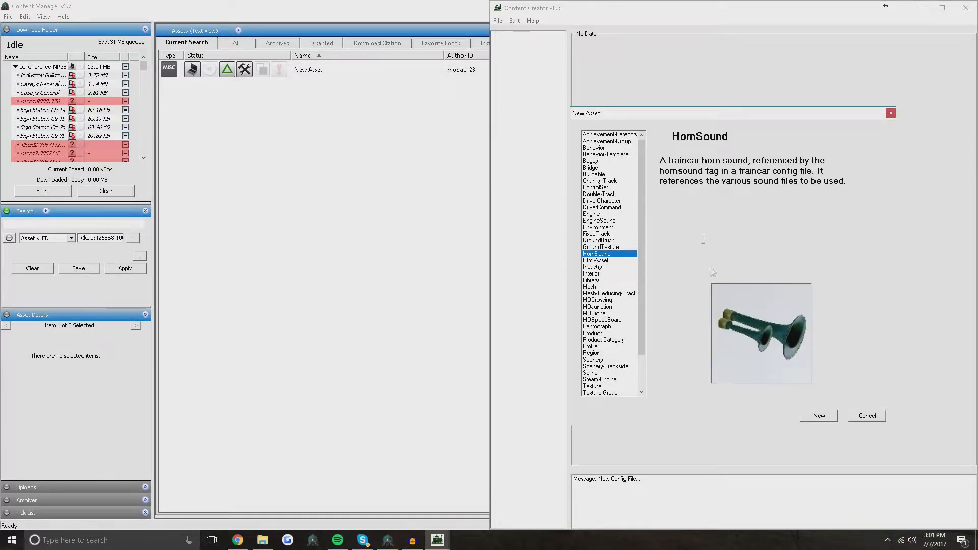
left_click(826, 420)
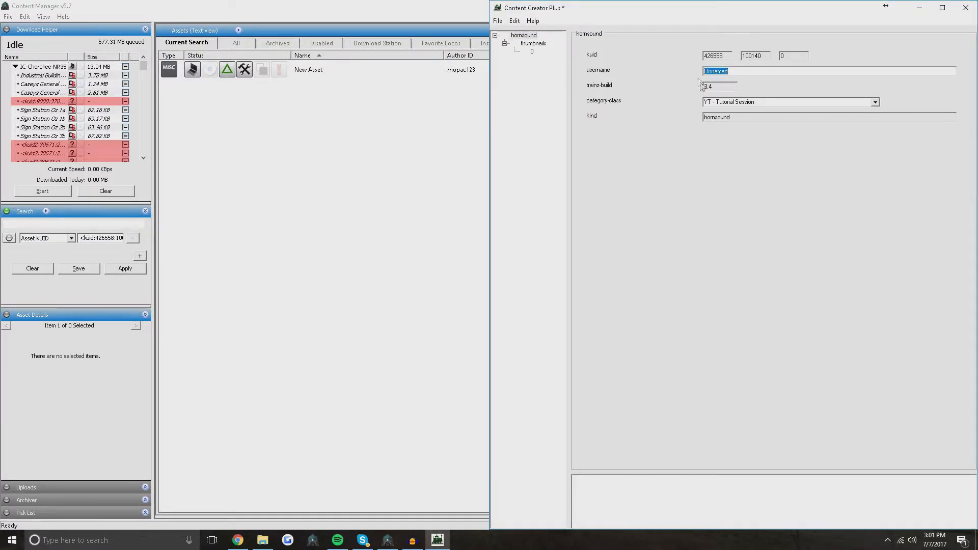
Set the asset's username to "Nathan P3 NS GP38-2" and its category class to ZH - Hornsound.
type("Nathan P3 NS GP38-2")
left_click(875, 102)
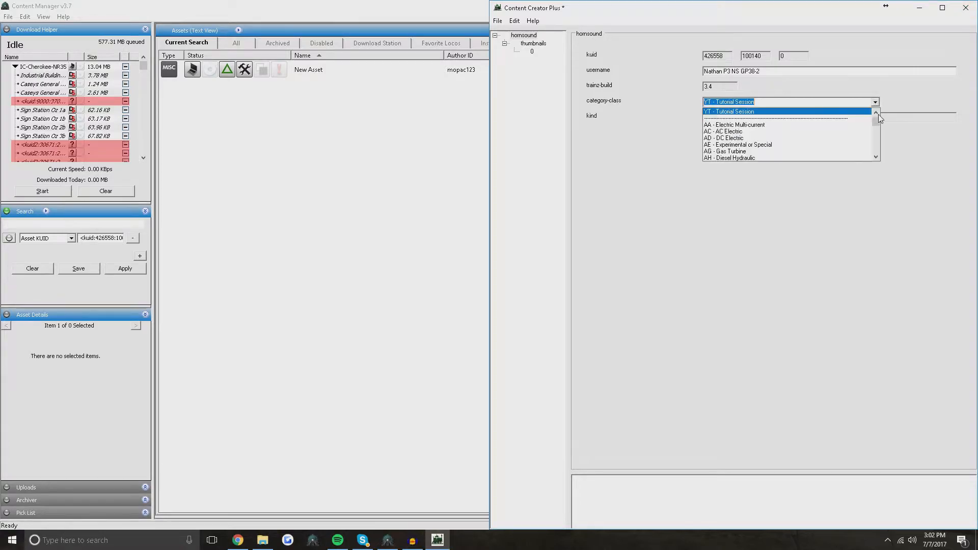
left_click_drag(876, 122, 876, 158)
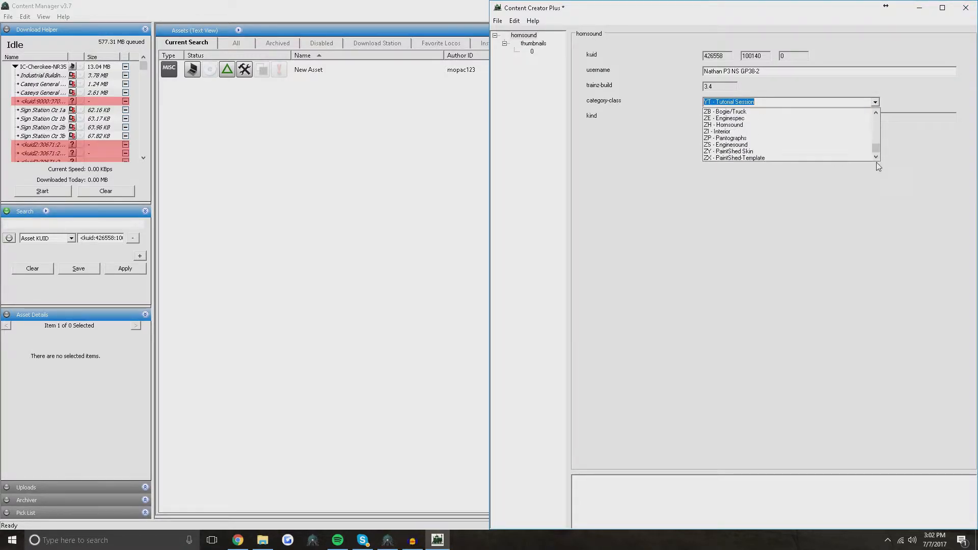
left_click(773, 125)
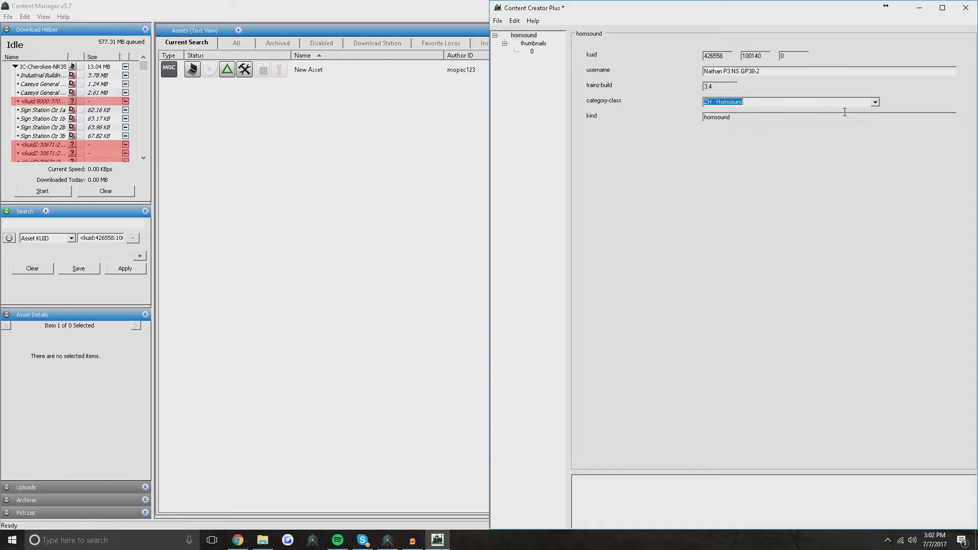
Remove the 0 entry from the thumbnails container and add the two-part tag to the hornsound asset.
right_click(532, 51)
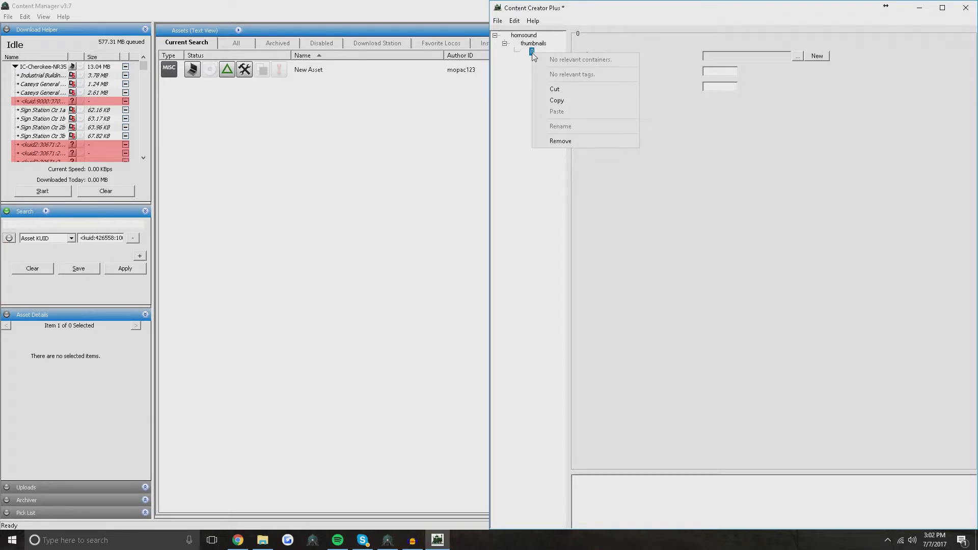
left_click(573, 141)
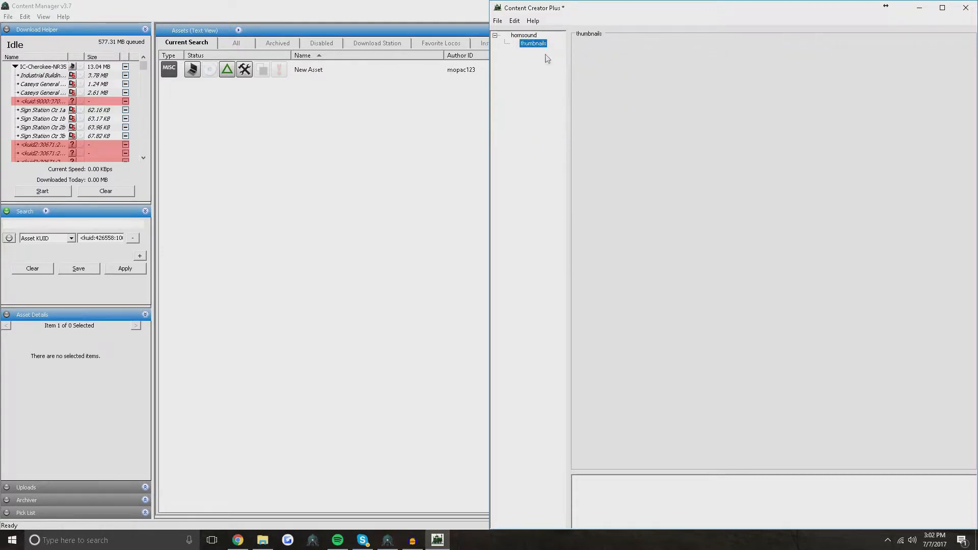
right_click(525, 36)
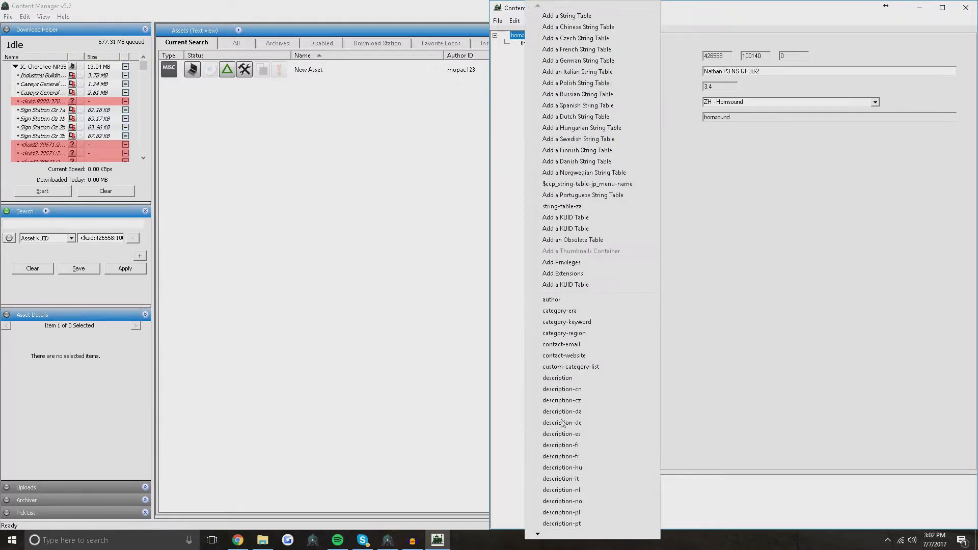
mouse_move(537, 533)
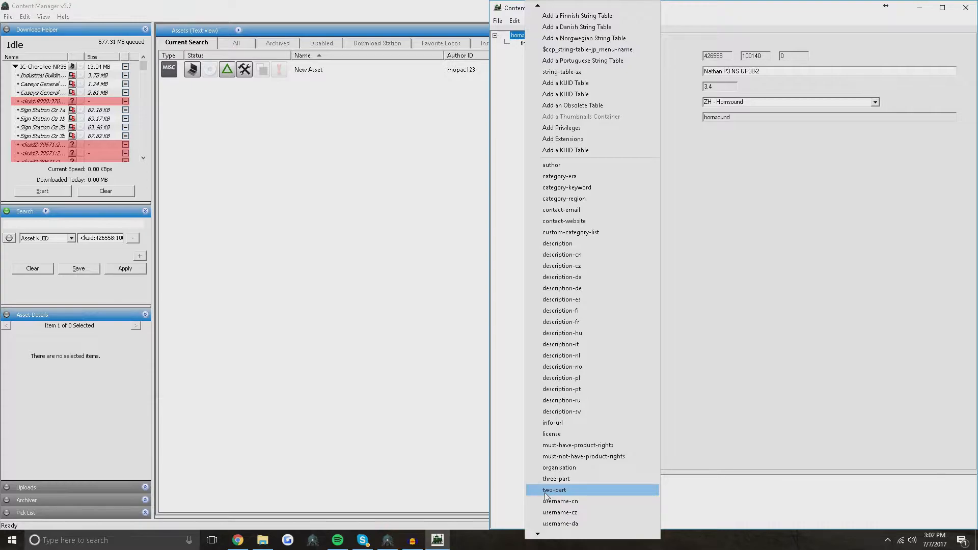
left_click(554, 490)
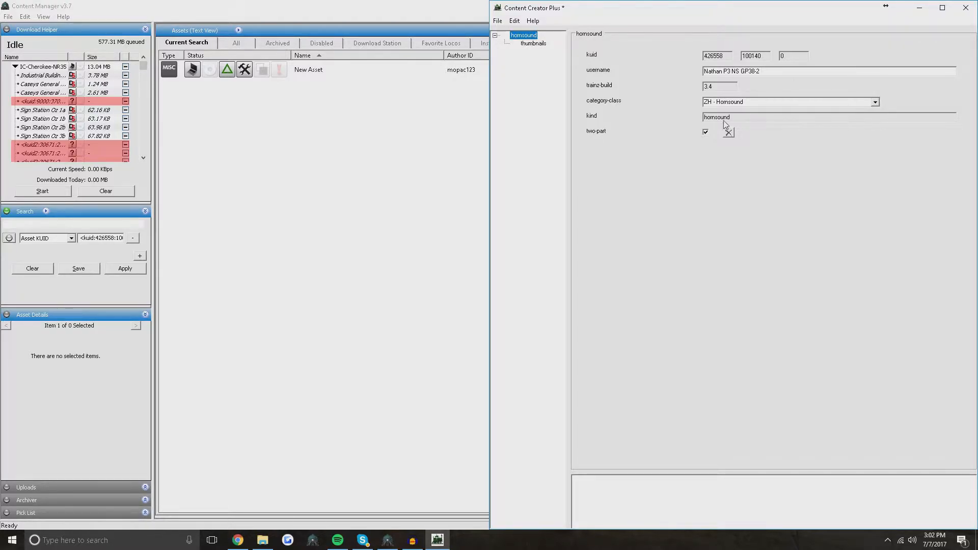
Close the asset editor and save the hornsound config file.
left_click(965, 8)
left_click(450, 308)
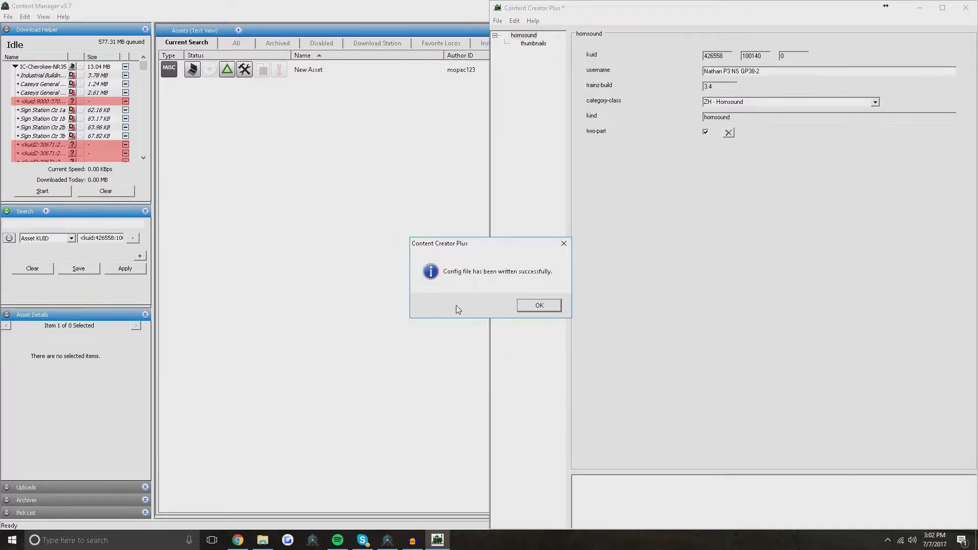
left_click(530, 308)
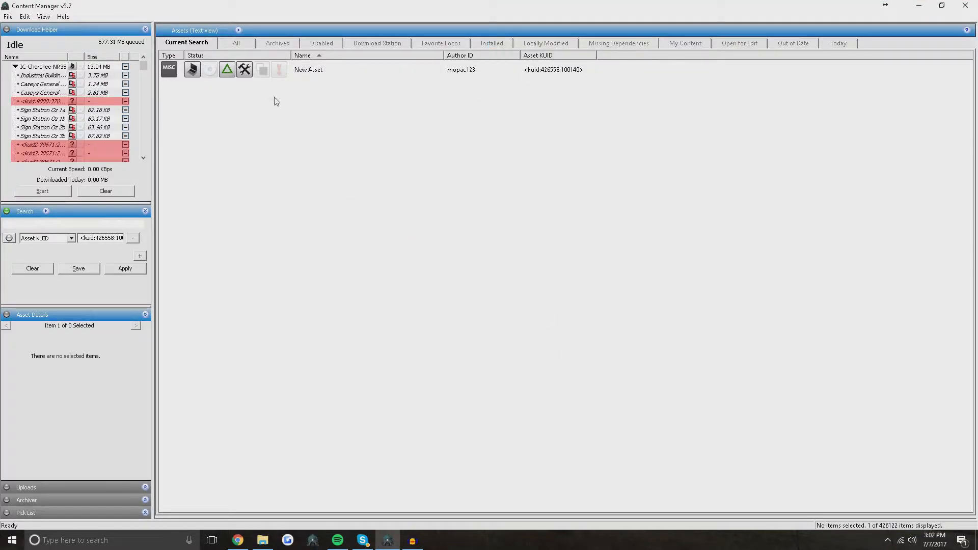
Open the new asset's editing folder in Explorer.
right_click(265, 68)
mouse_move(338, 291)
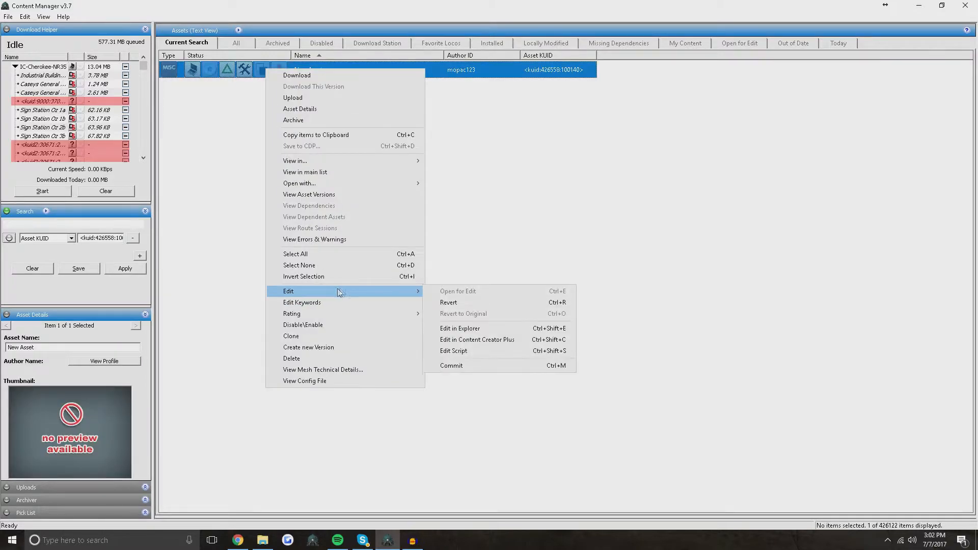
left_click(451, 328)
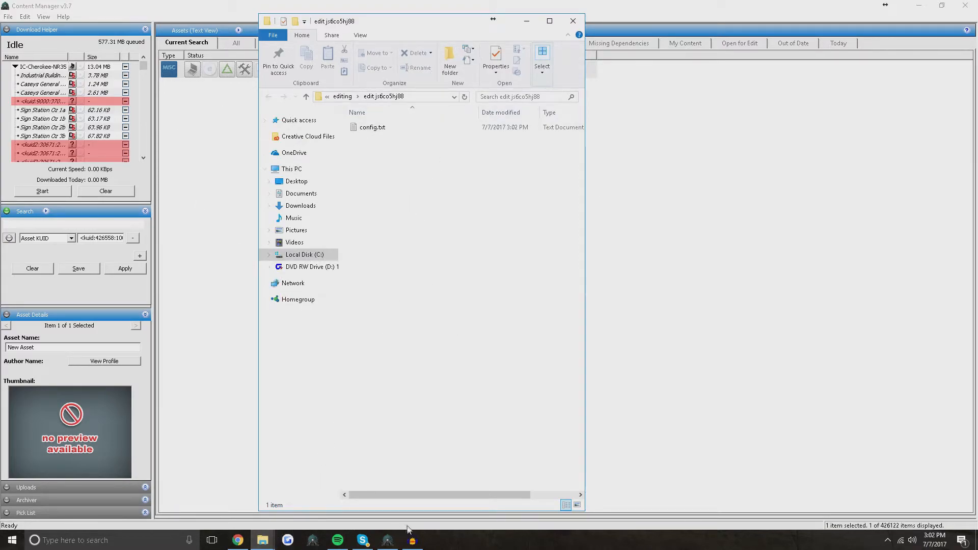
Switch to Audacity, play the horn blast starting near 9.3 seconds and select it from about 9.27 to 11.61 seconds.
left_click(413, 540)
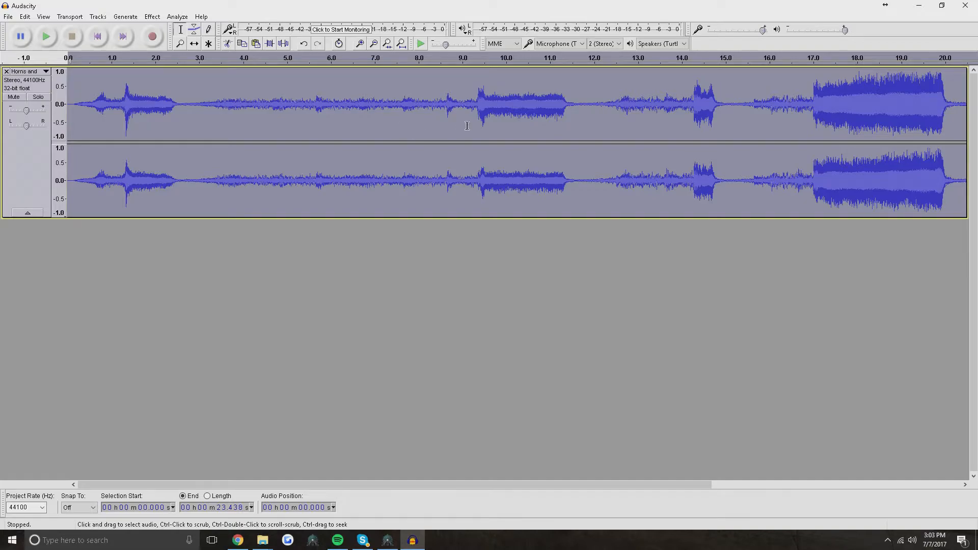
left_click(476, 58)
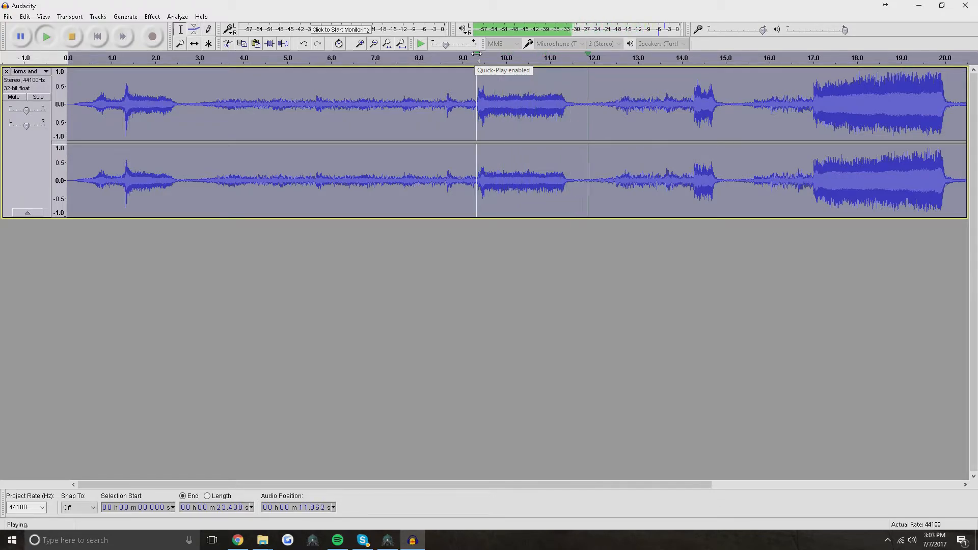
key("space")
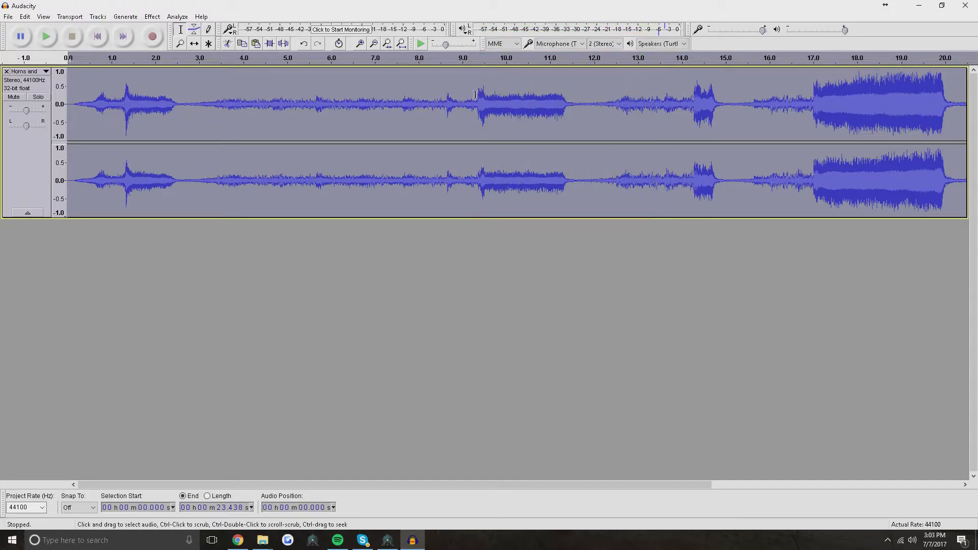
left_click_drag(474, 97, 576, 97)
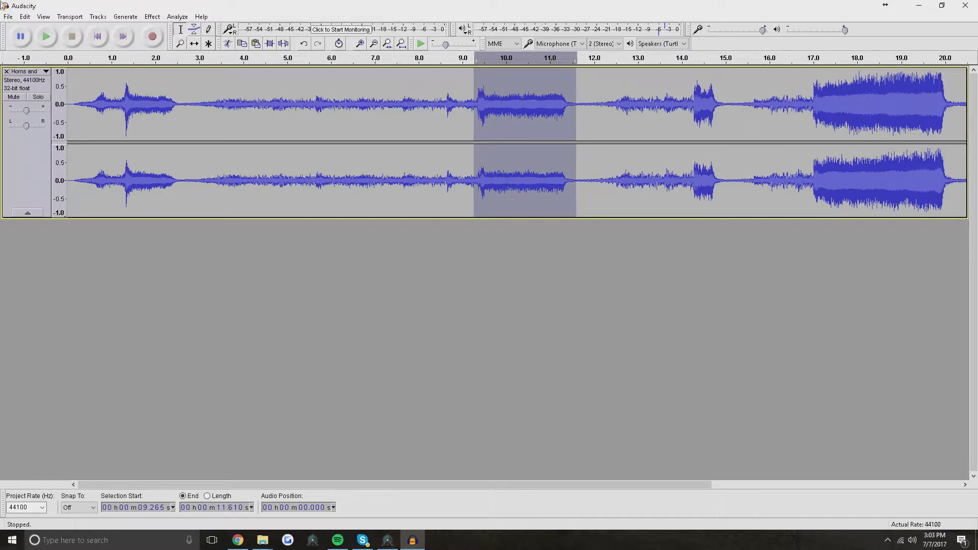
Paste the selected horn blast into a new project and convert the stereo track to mono.
left_click(9, 17)
left_click(24, 28)
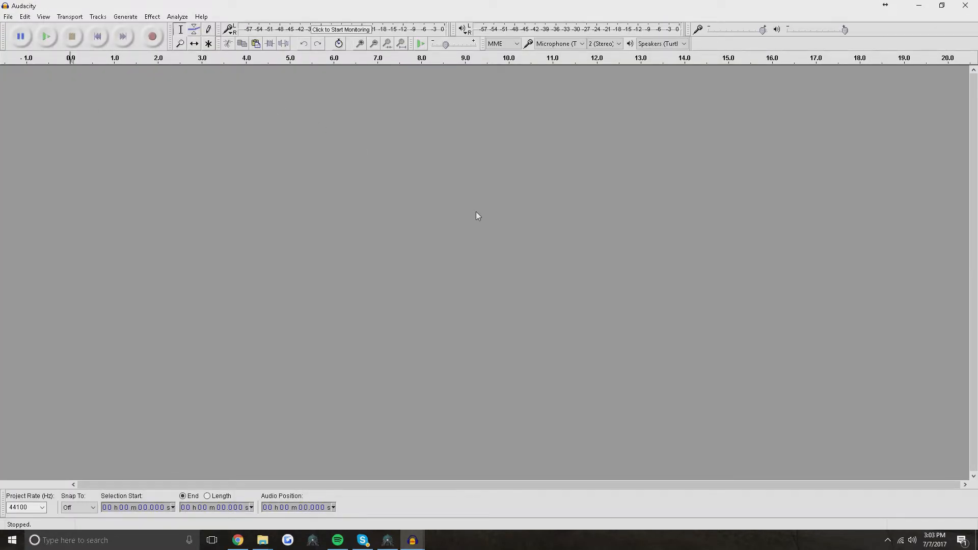
key("ctrl+v")
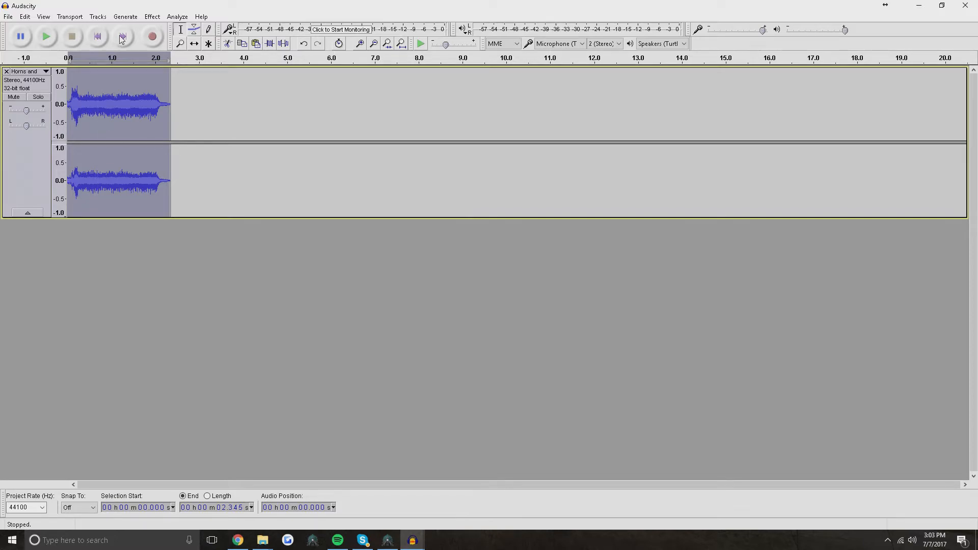
left_click(125, 17)
mouse_move(149, 18)
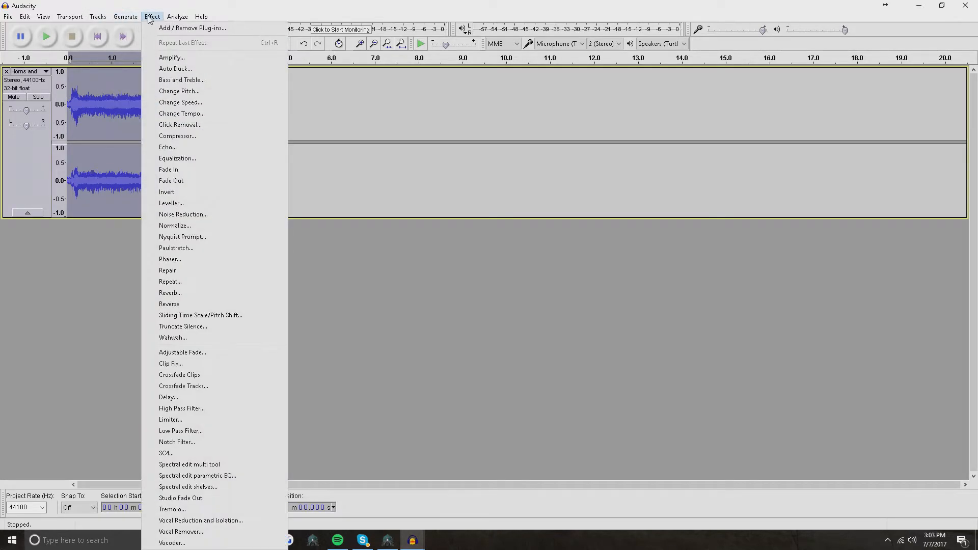
mouse_move(99, 19)
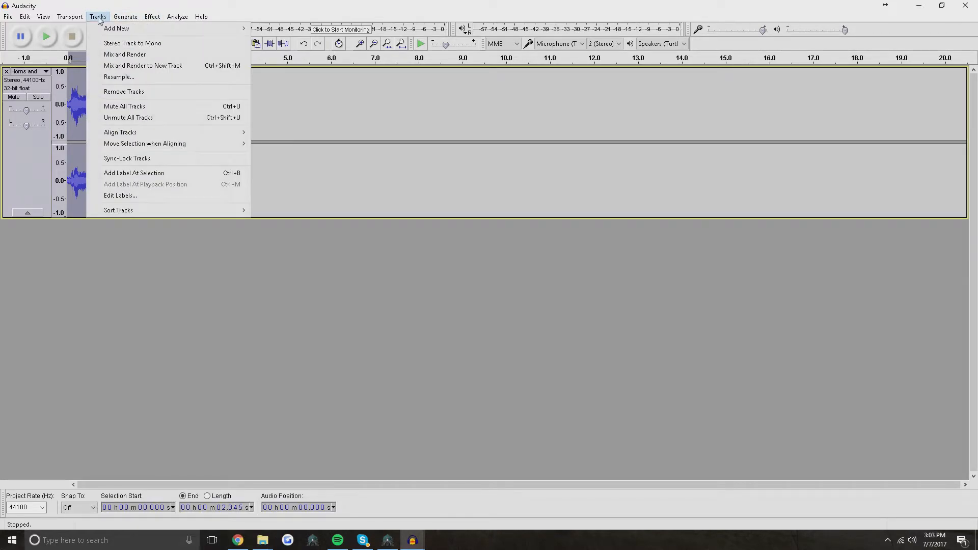
left_click(115, 45)
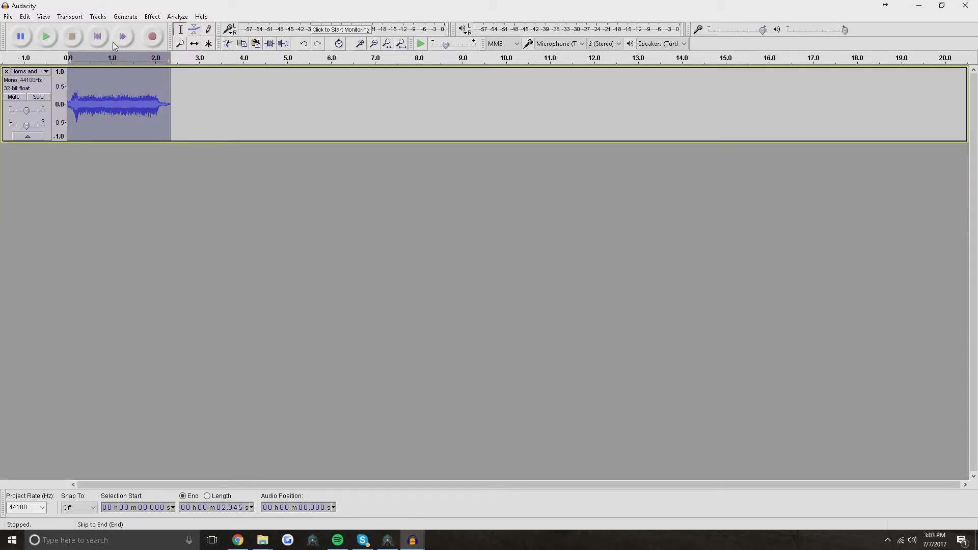
Zoom in on the clip and play its opening half second, starting from 0 and from about 0.03 seconds.
left_click(179, 43)
left_click(106, 98)
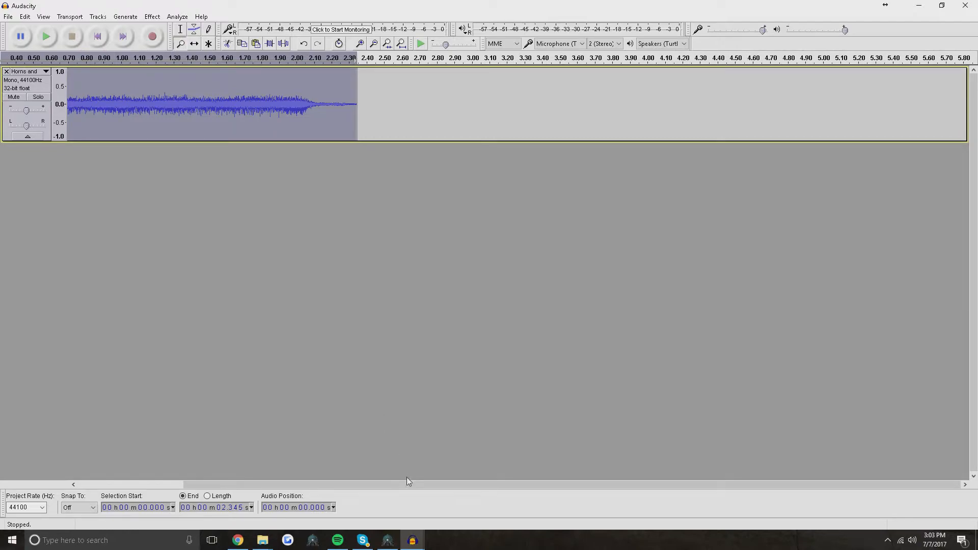
left_click_drag(407, 481, 262, 476)
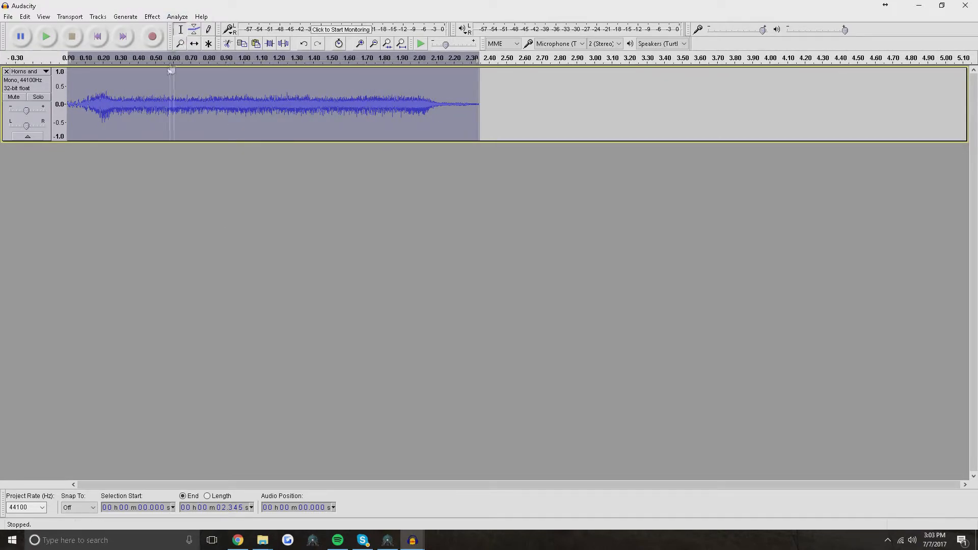
left_click(182, 28)
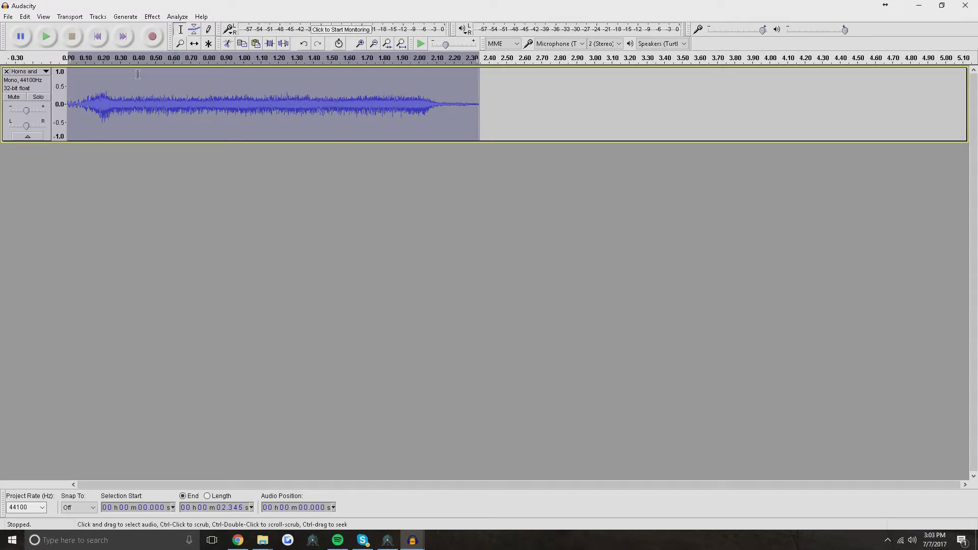
left_click_drag(156, 75, 66, 75)
key("space")
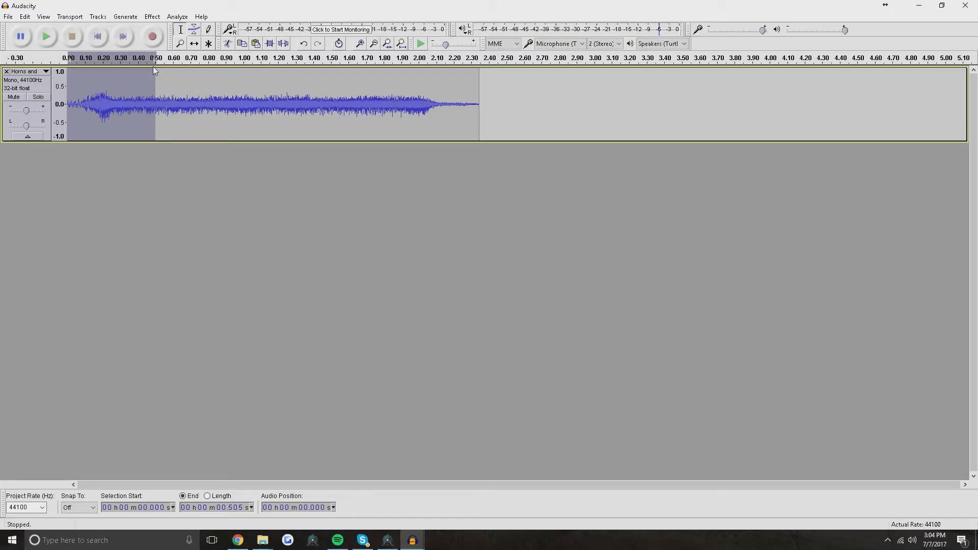
left_click_drag(68, 87, 80, 88)
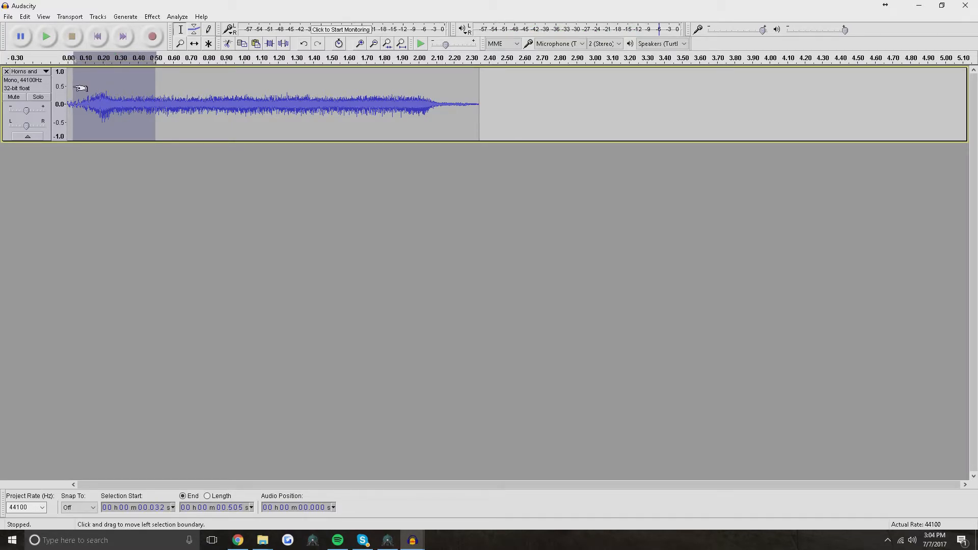
key("space")
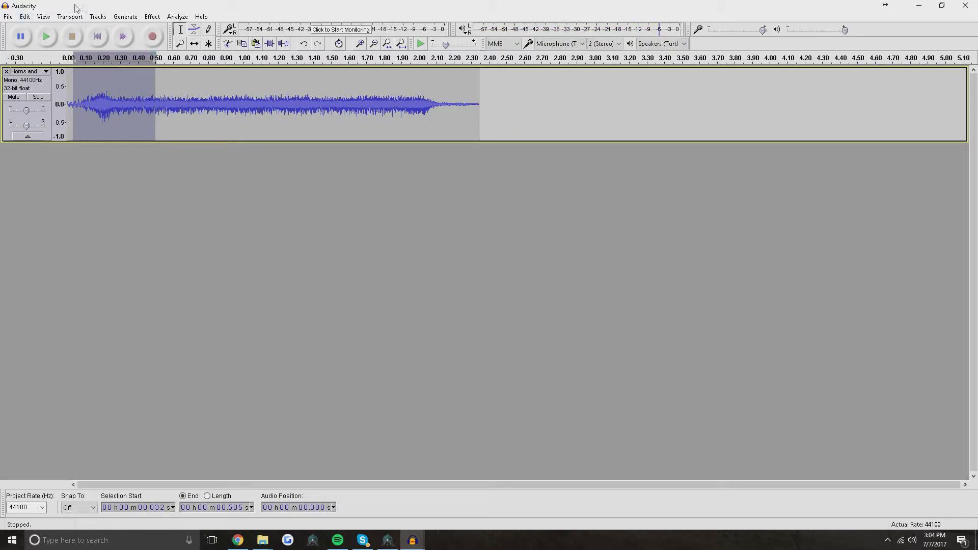
Select the whole horn clip and amplify it by 5 dB.
left_click_drag(478, 110, 67, 110)
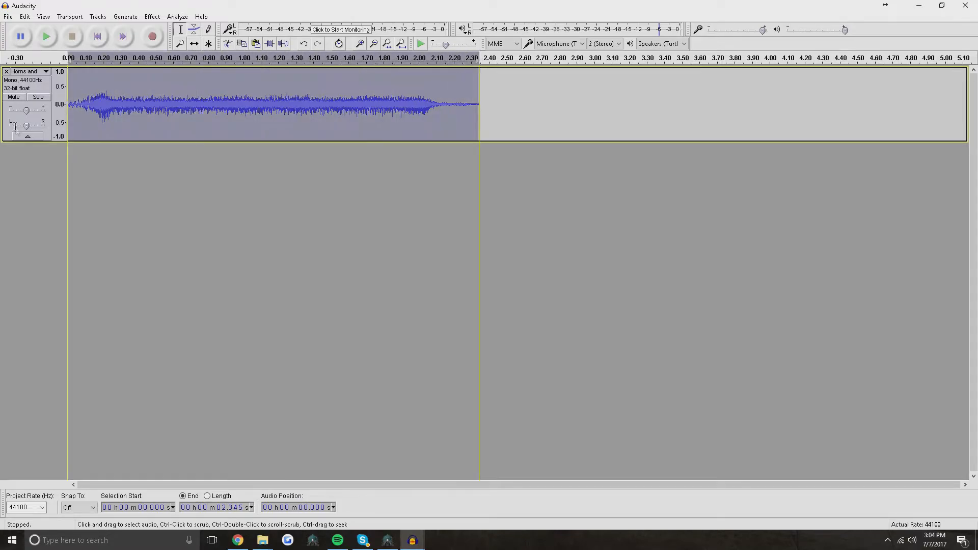
left_click(152, 17)
left_click(193, 57)
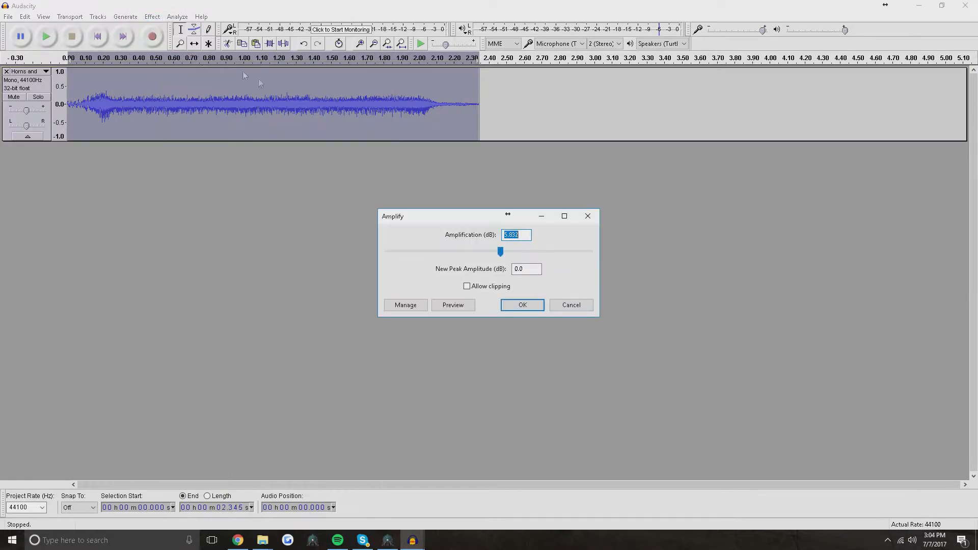
type("5")
left_click(530, 305)
Play the amplified clip, repeat the same Amplify effect on it and listen to it again.
key("space")
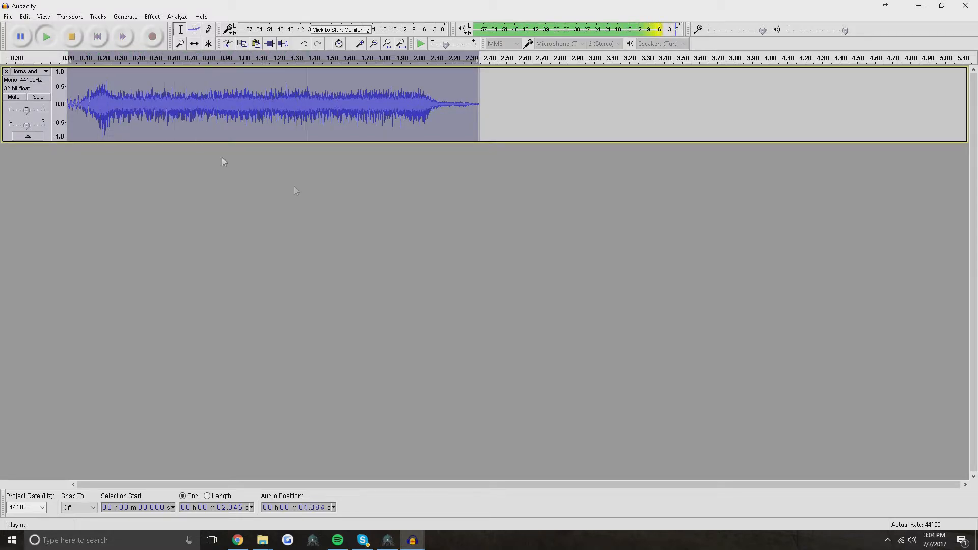
key("space")
left_click(152, 16)
left_click(189, 44)
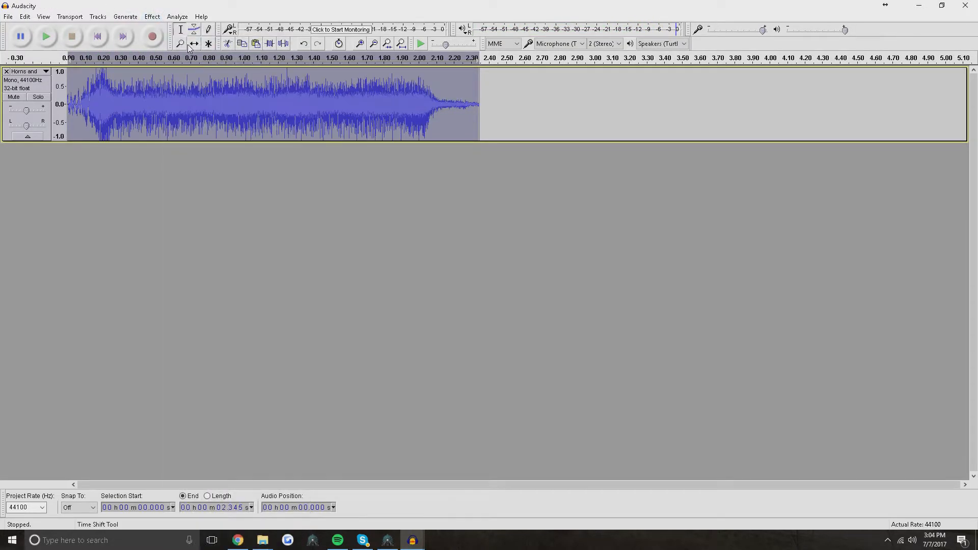
key("space")
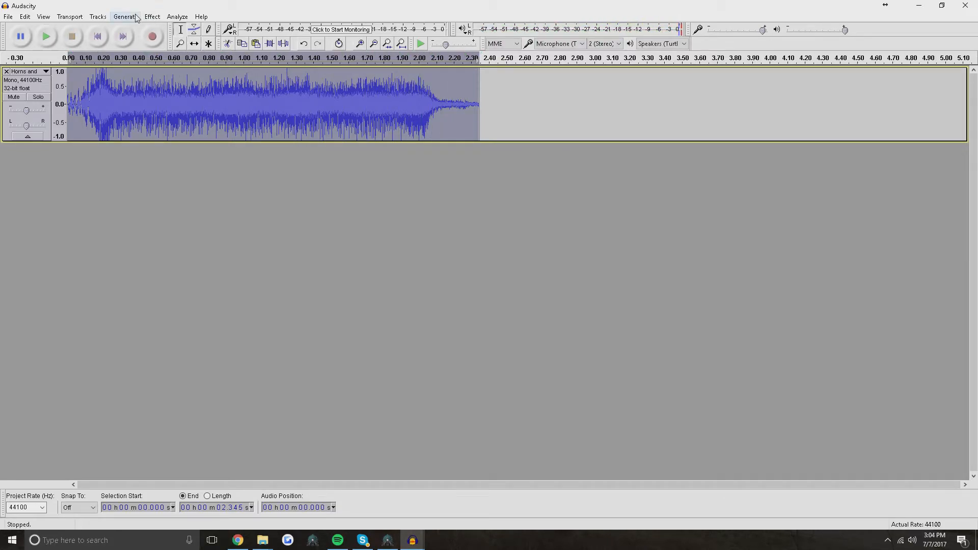
Select the clip's opening 0.456 s and export that selection as the WAV file HOrn_start.
left_click_drag(138, 83, 64, 84)
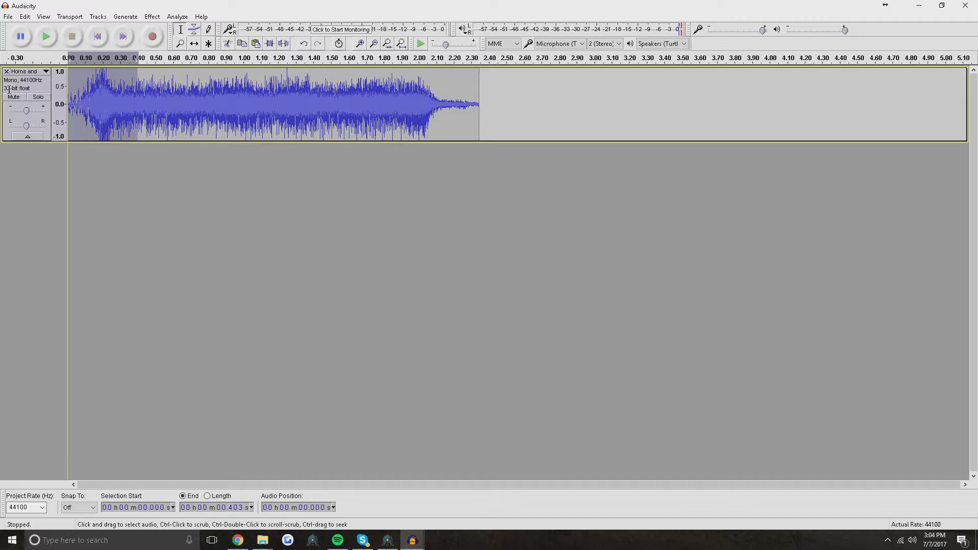
key("space")
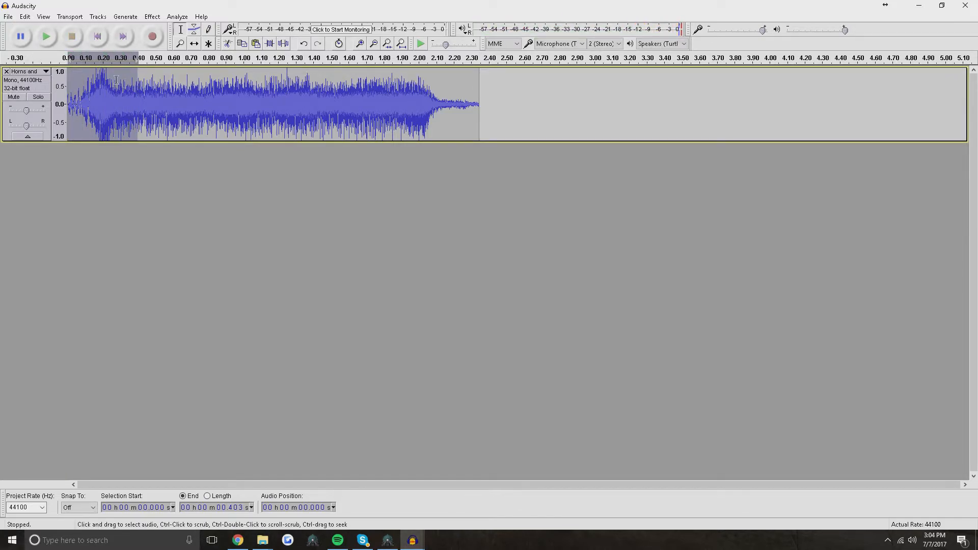
left_click_drag(136, 90, 148, 92)
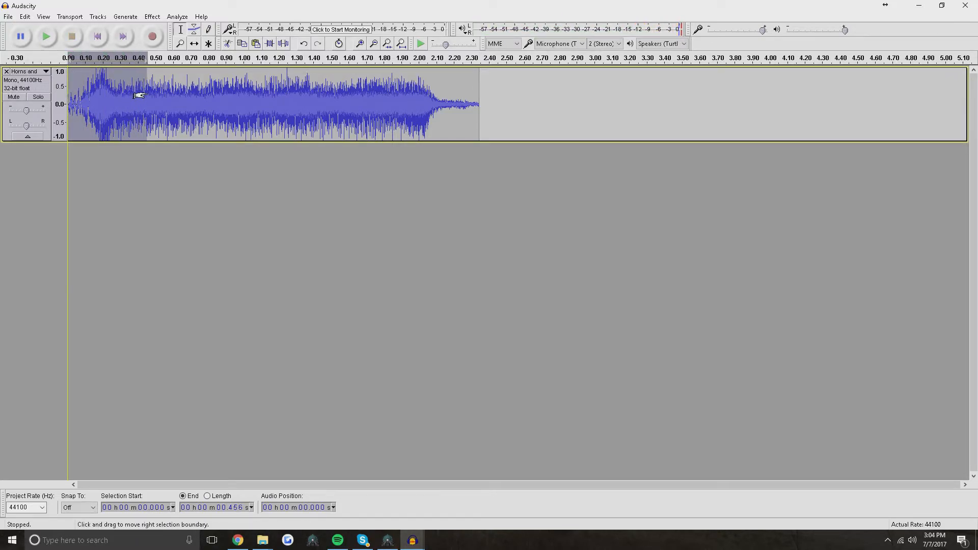
left_click(8, 17)
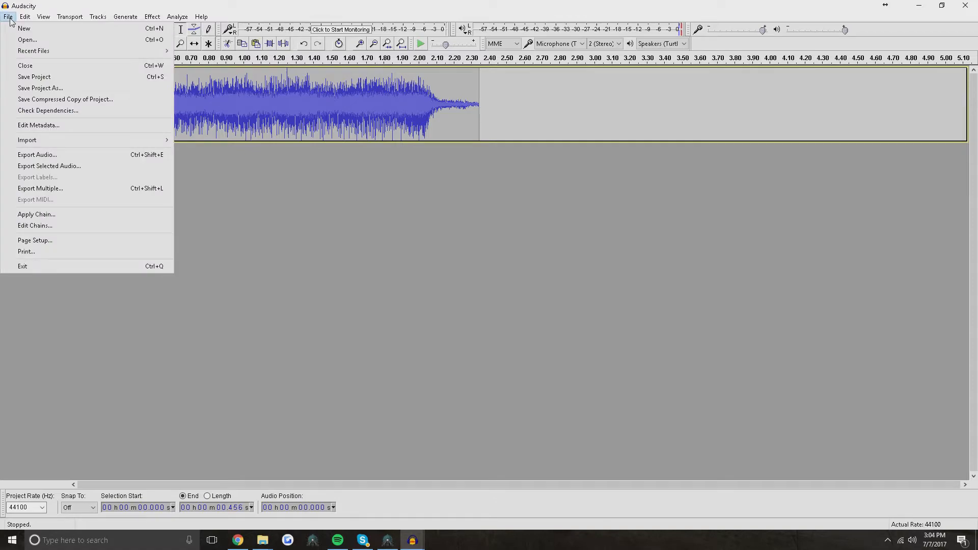
left_click(37, 169)
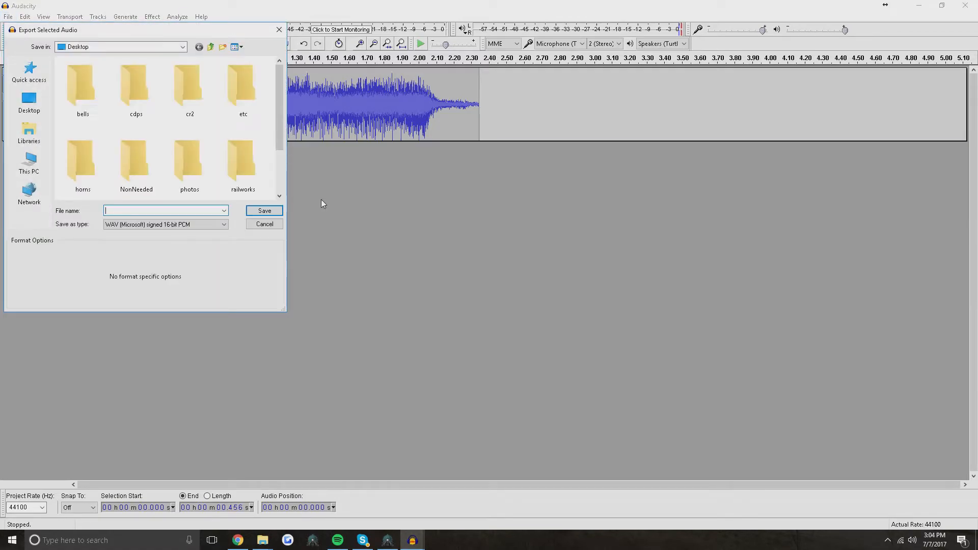
type("HOrn_start")
key("Return")
key("Return")
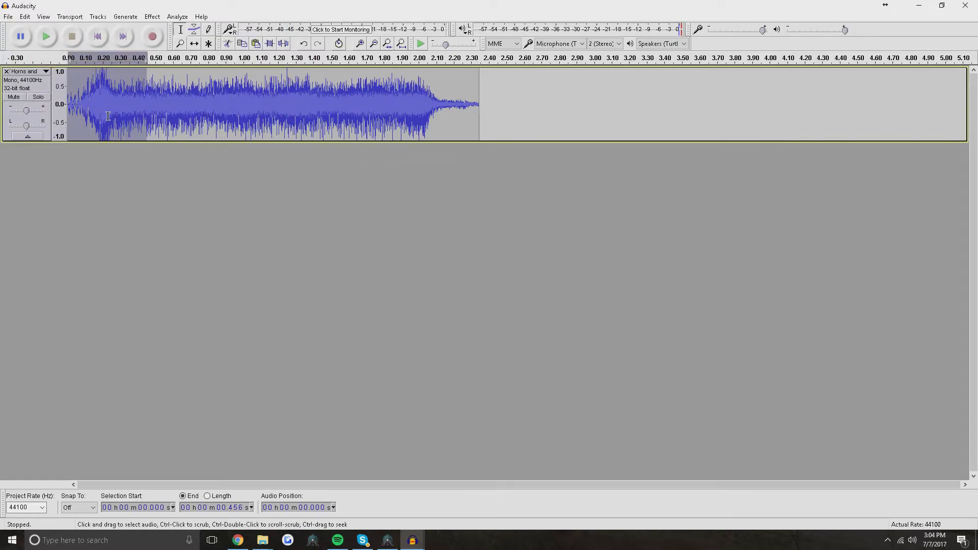
Select the sustained horn section from 0.456 to 1.805 s, play it and copy it into a new project.
left_click(67, 100)
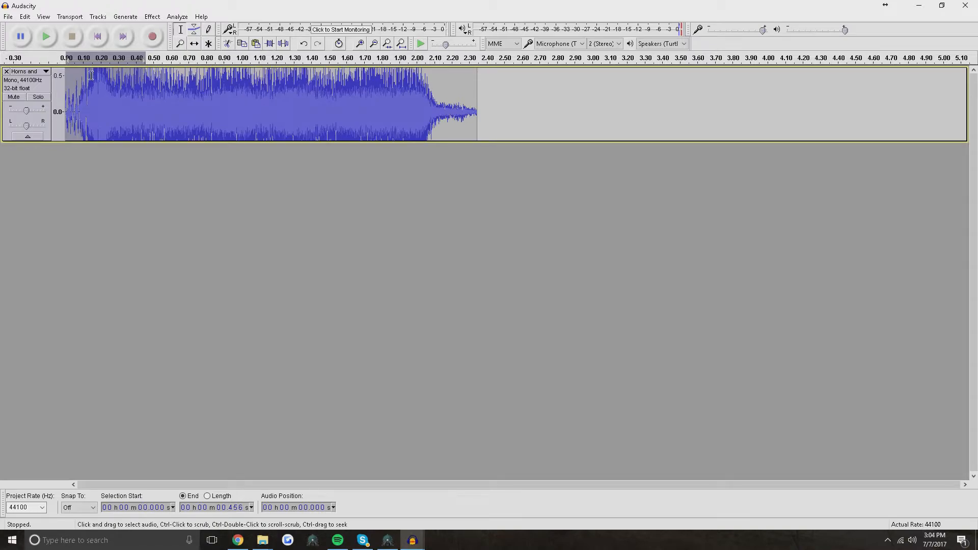
left_click_drag(68, 84, 383, 94)
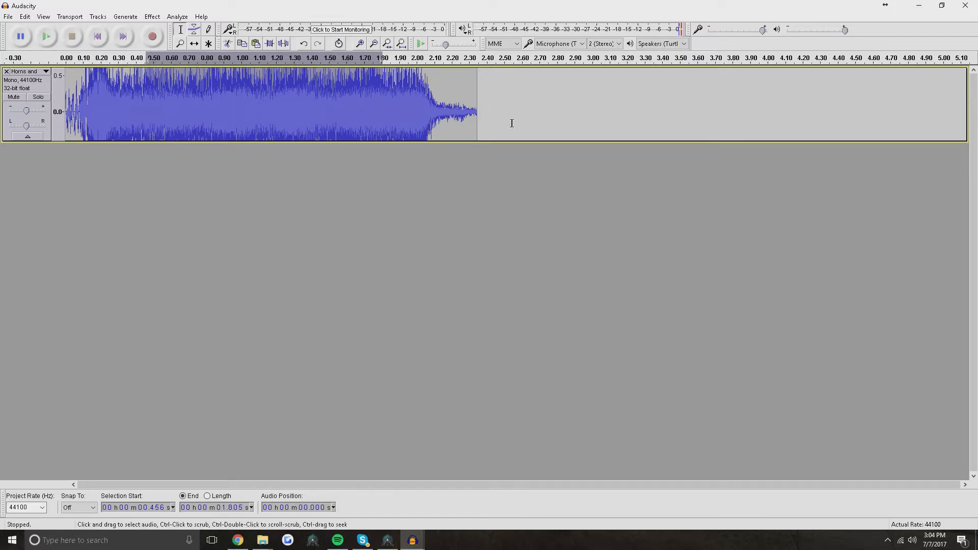
key("space")
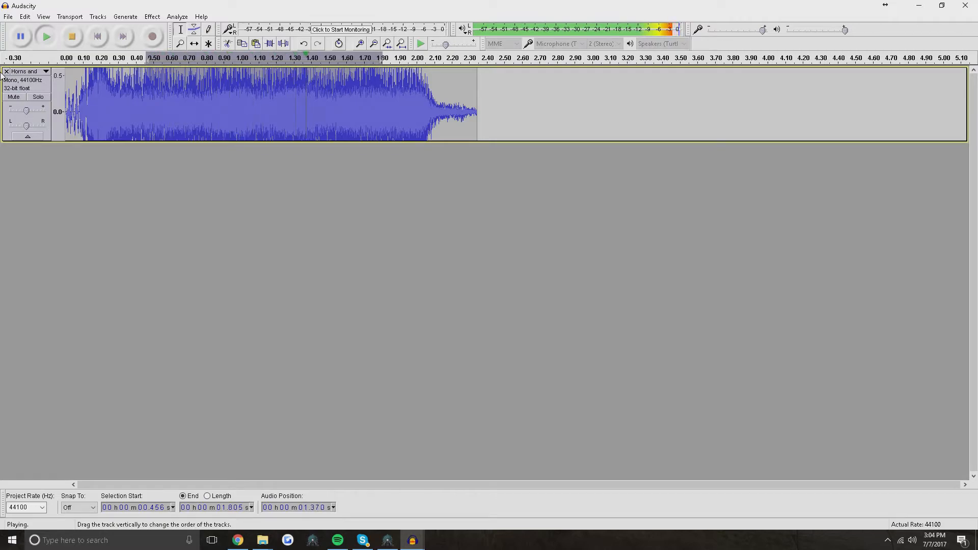
left_click(9, 16)
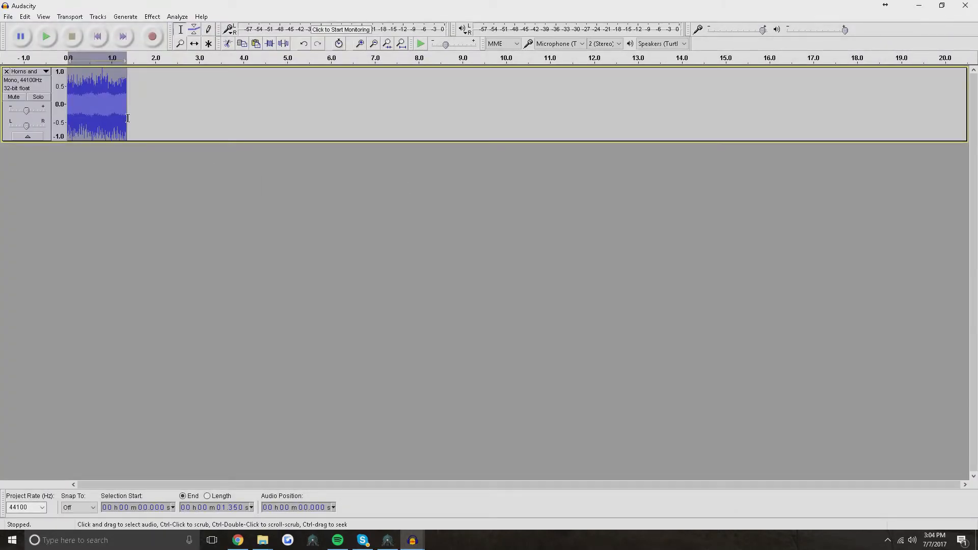
Paste a second copy of the horn section at the clip's end, 1.350 s, and reverse that copy.
left_click(127, 117)
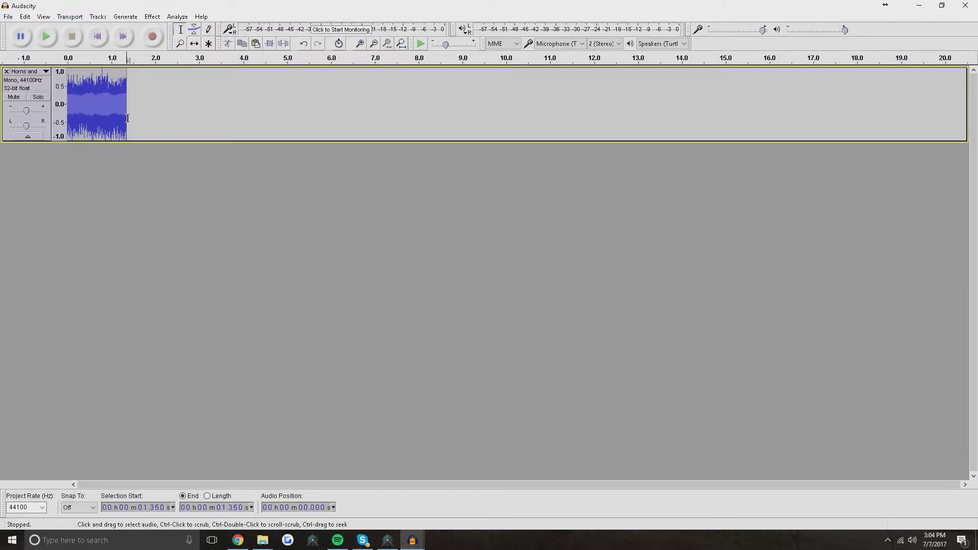
key("ctrl+v")
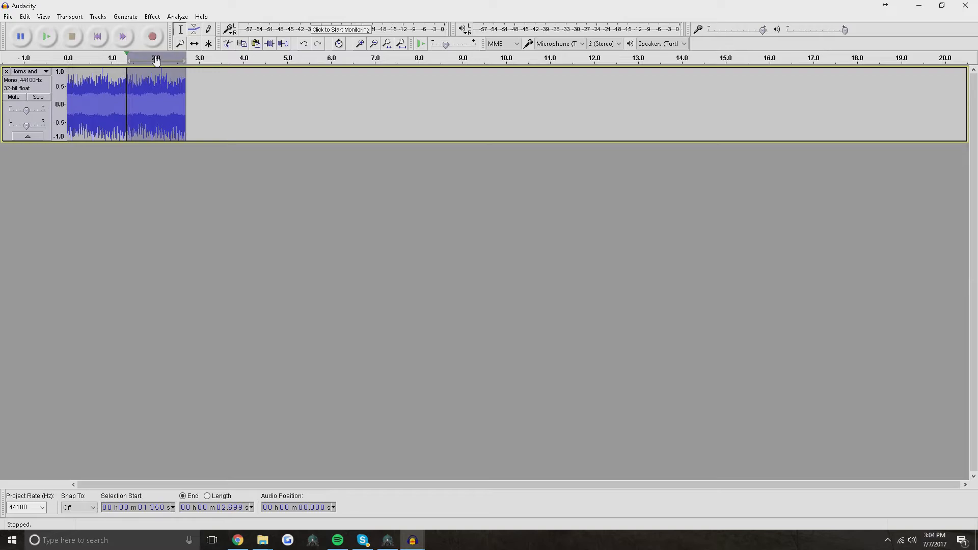
left_click(154, 19)
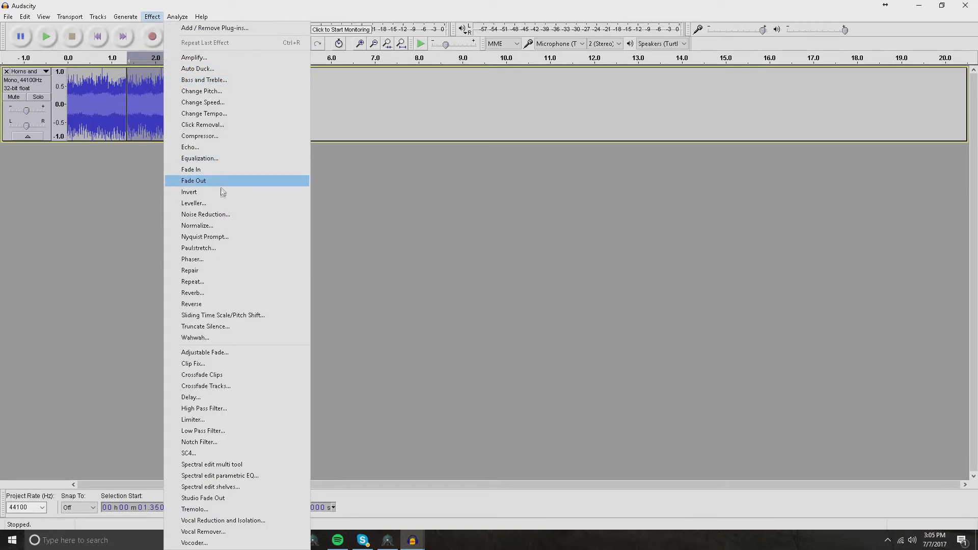
left_click(222, 303)
Play the joined horn clip as a loop from its start to check the transition.
left_click(127, 104)
left_click(98, 37)
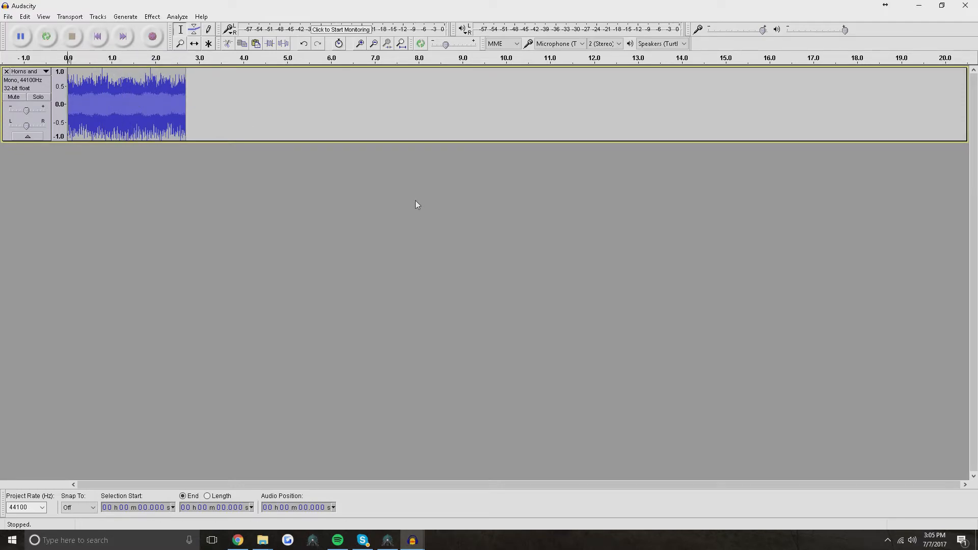
key("space")
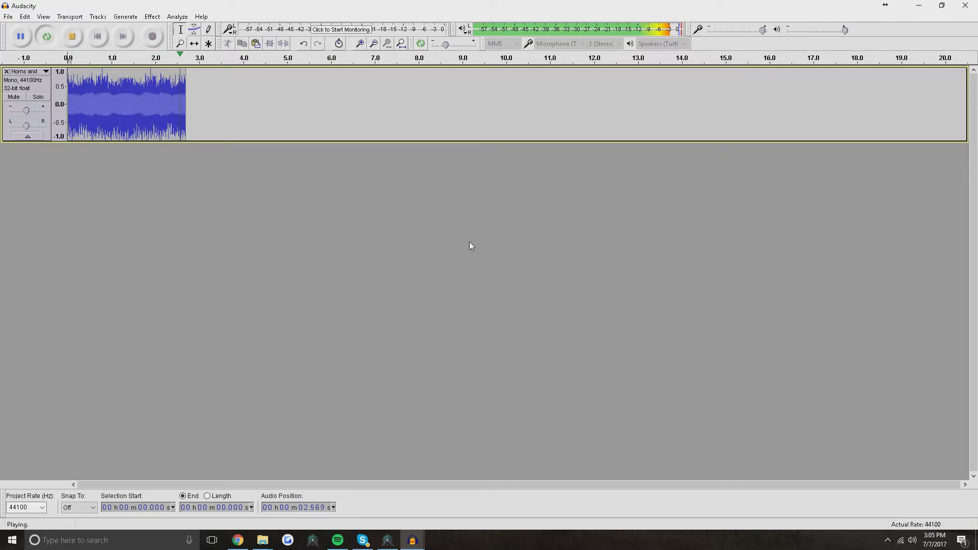
key("space")
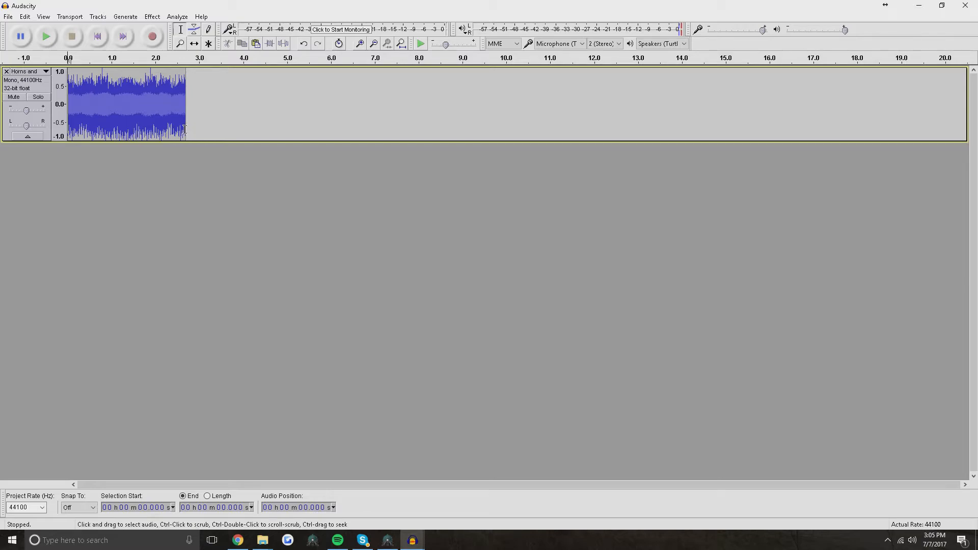
Select the entire joined clip and export the audio as horn_end.
left_click_drag(185, 129, 67, 129)
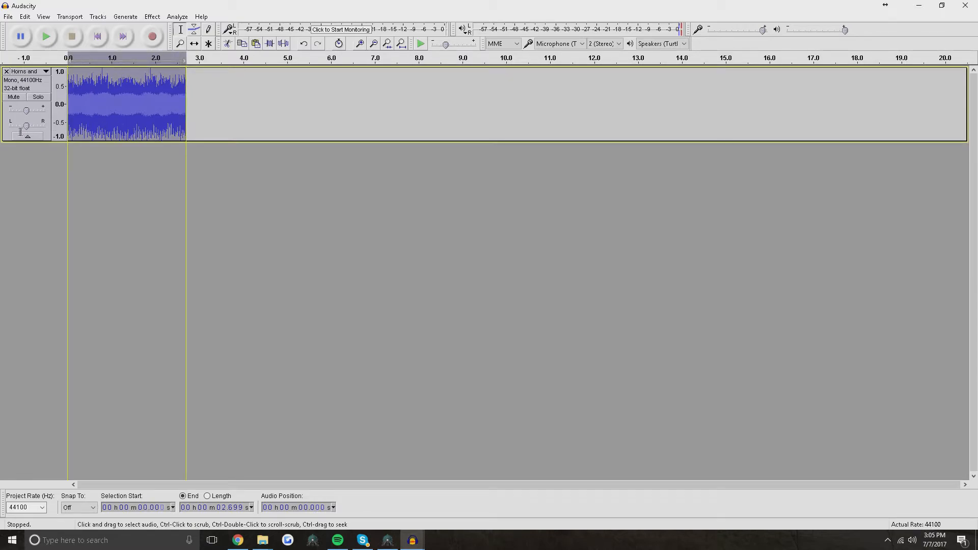
left_click(8, 17)
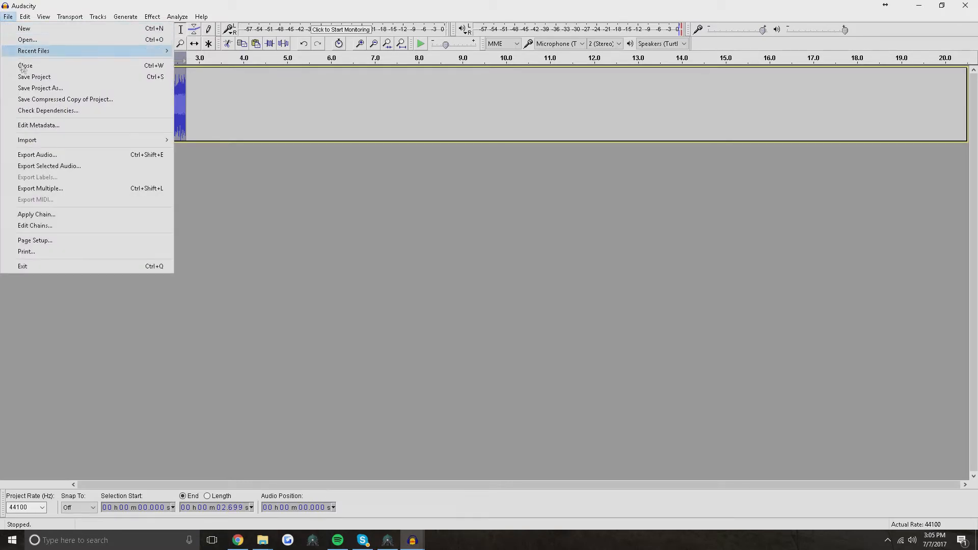
left_click(39, 156)
type("horn_end")
key("Return")
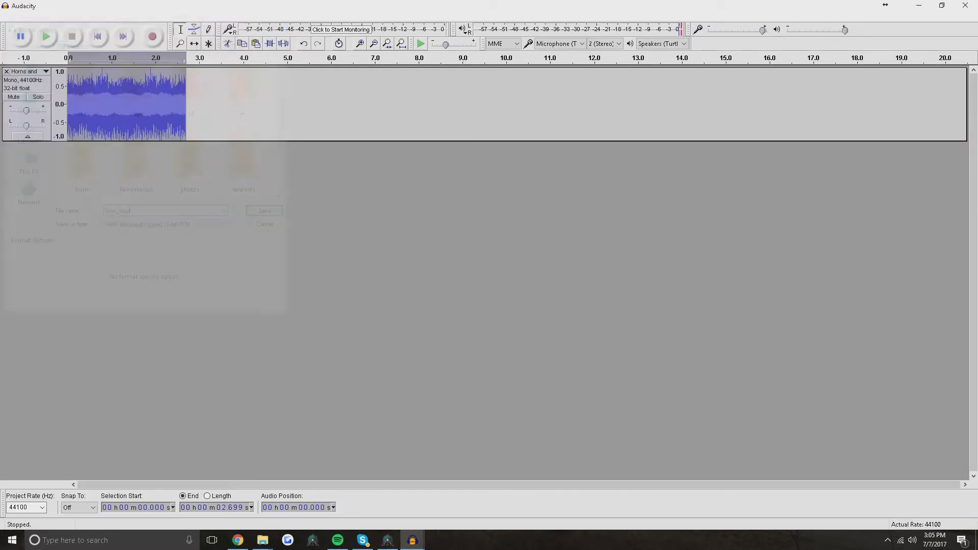
key("Return")
Close the looped-clip project and the amplified mono horn project without saving changes.
left_click(964, 5)
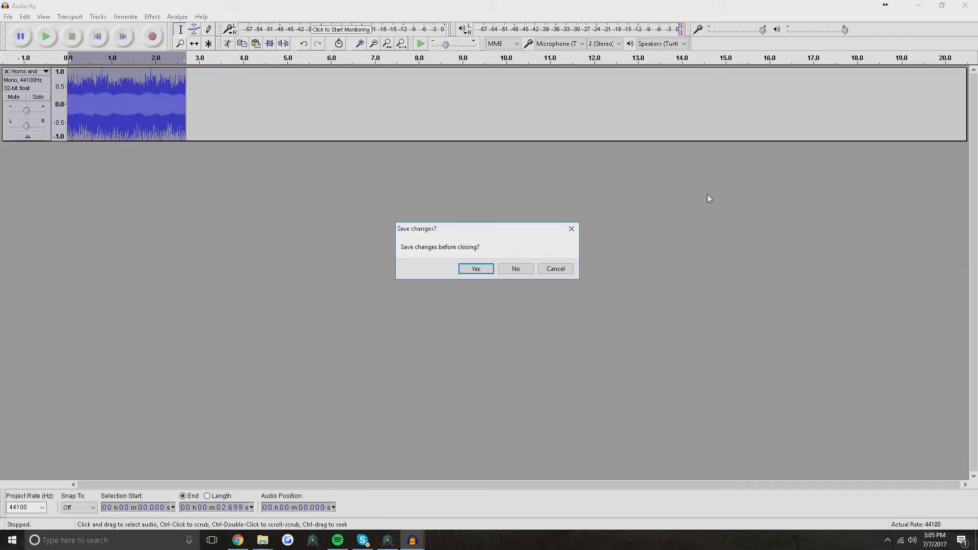
left_click(529, 272)
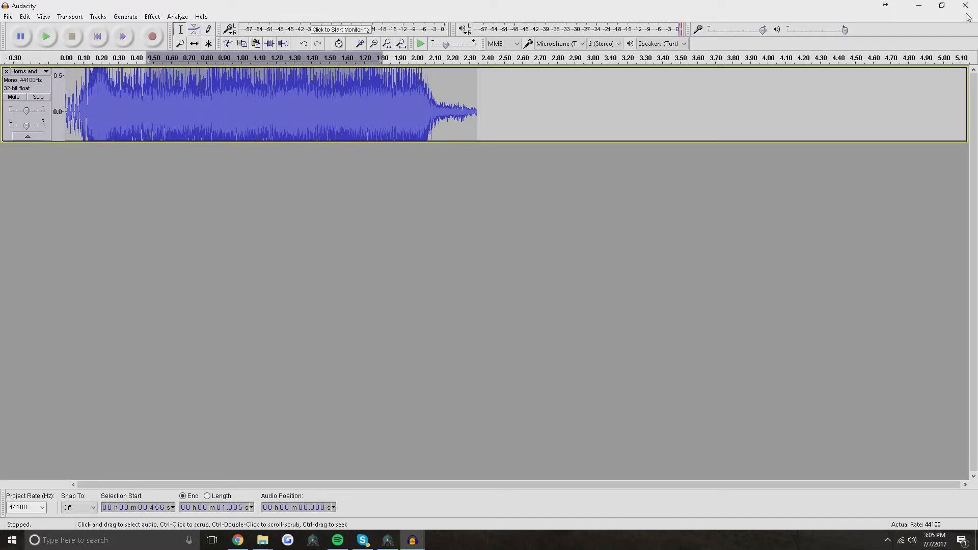
left_click(965, 5)
left_click(515, 269)
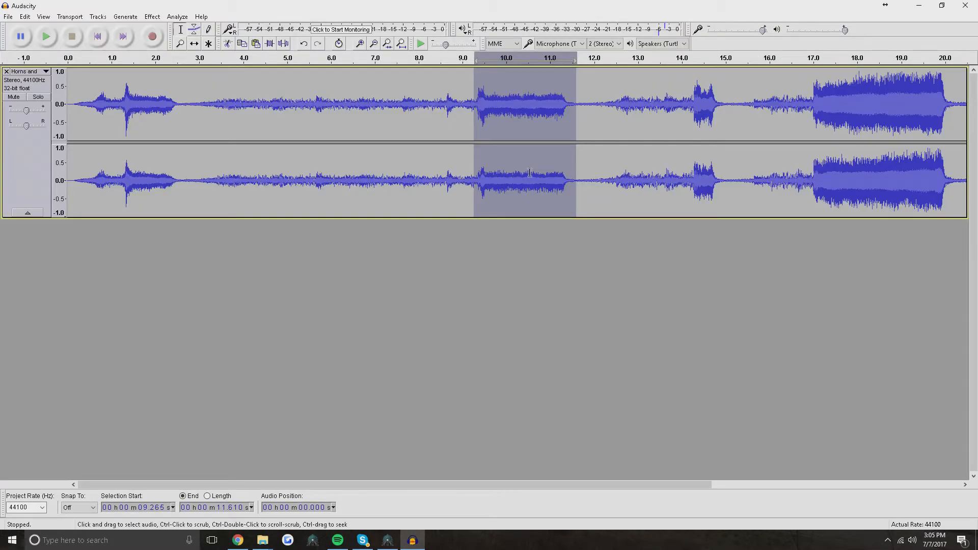
Select the stereo recording from 20.526 to 21.931 s and copy that section into a new project.
left_click_drag(543, 484, 688, 492)
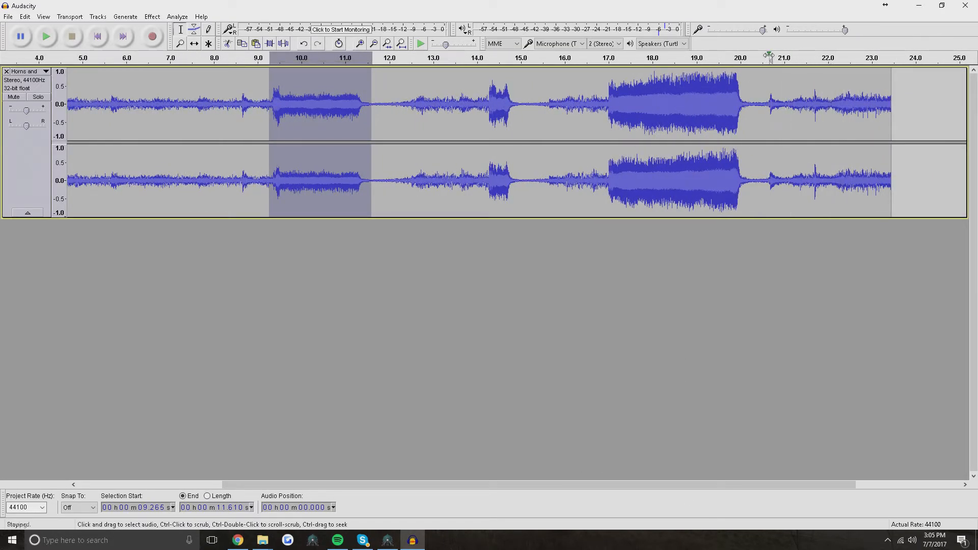
left_click(786, 62)
key("space")
left_click_drag(763, 110, 825, 110)
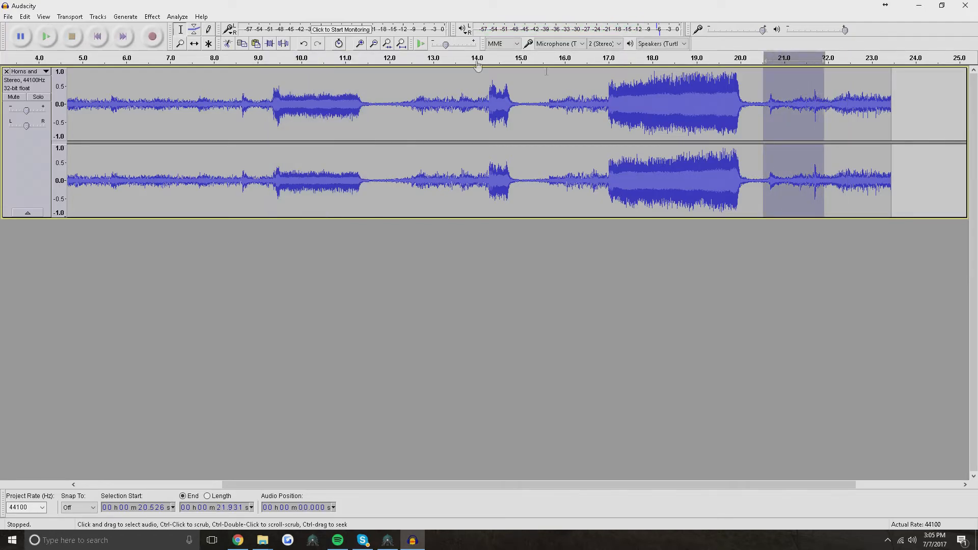
left_click(8, 16)
key("Escape")
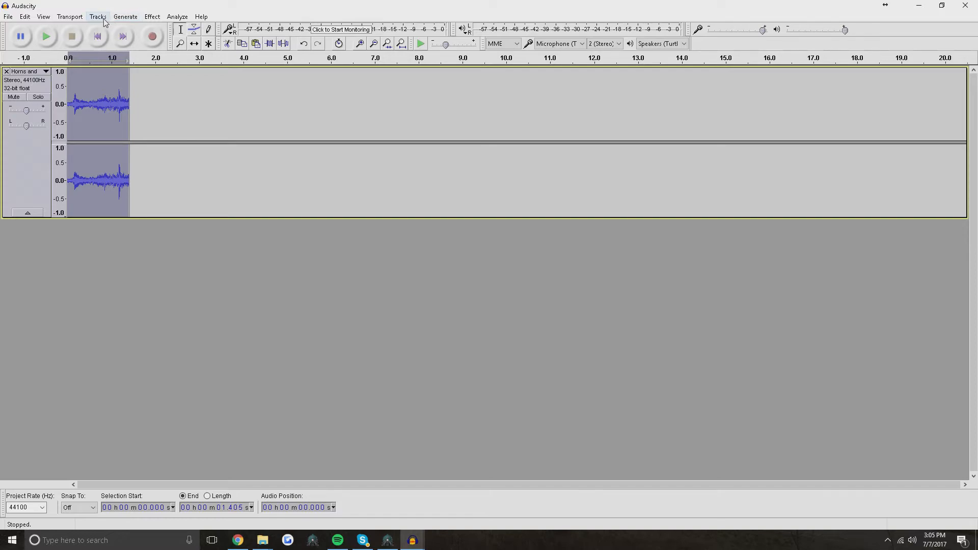
Convert the newly pasted stereo track to mono.
left_click(121, 19)
mouse_move(104, 19)
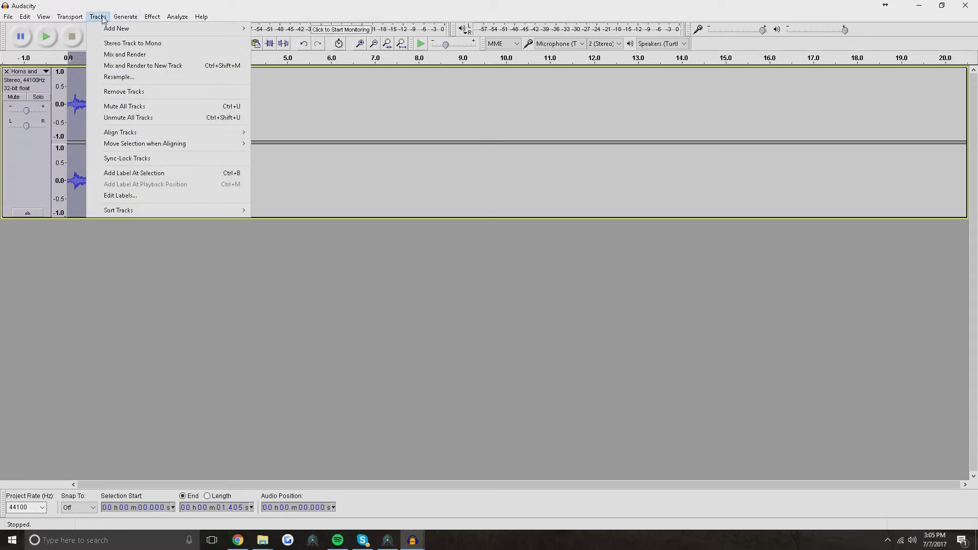
left_click(110, 44)
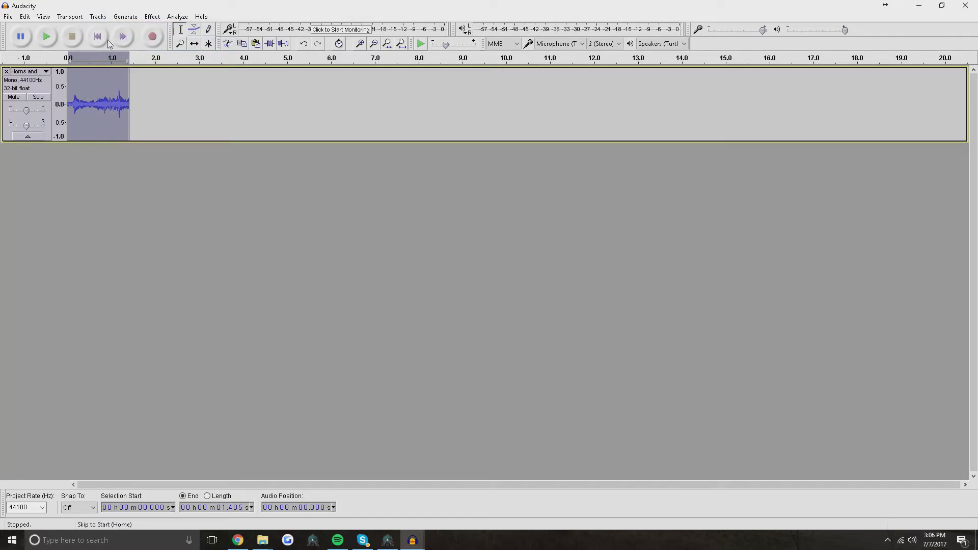
Select the section between the clip's two peaks, from 0.163 to 1.184 s, and play it.
left_click(180, 45)
left_click(93, 109)
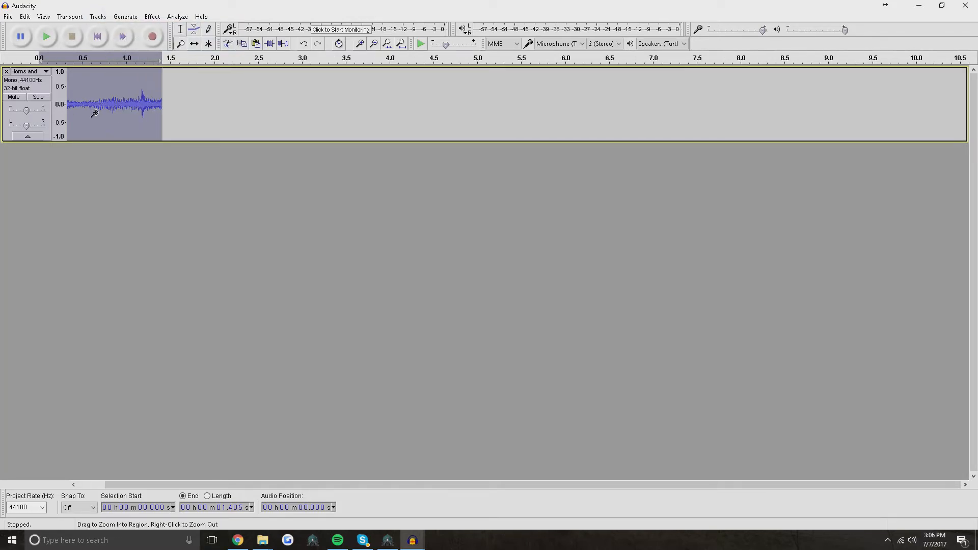
left_click(94, 109)
left_click_drag(356, 484, 239, 484)
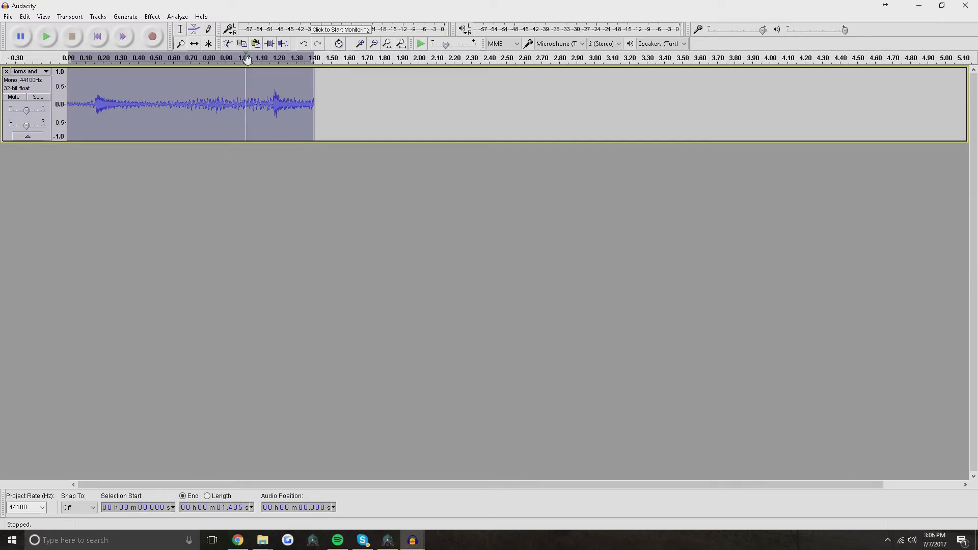
left_click(180, 30)
left_click_drag(94, 107, 275, 118)
left_click_drag(95, 118, 97, 117)
key("space")
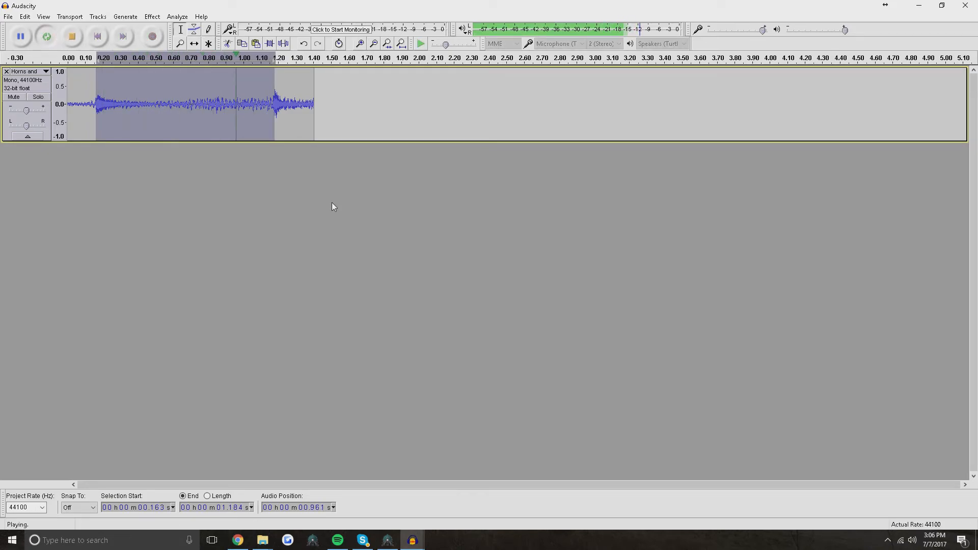
key("space")
Move the selection's end back to 1.176 s, just before the second peak, and play the selection as a loop.
left_click(180, 44)
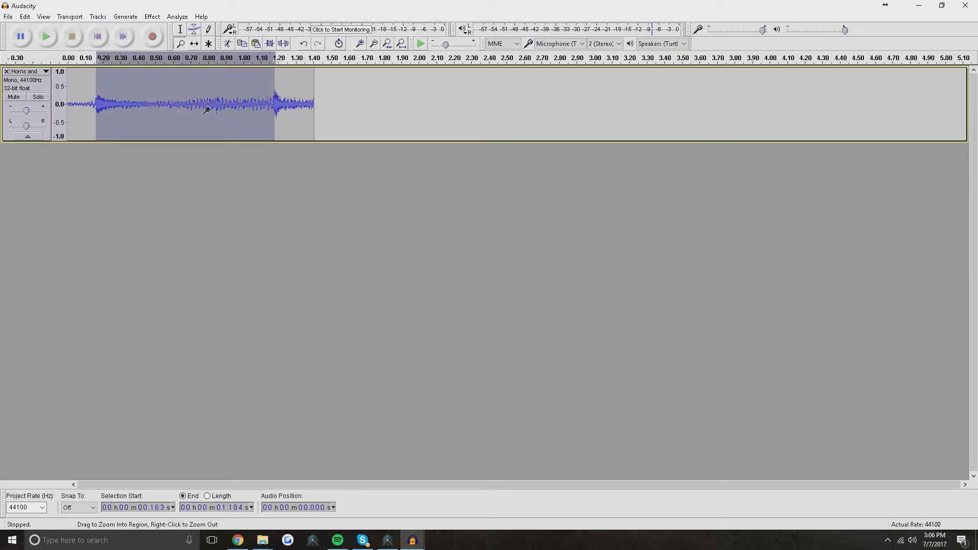
left_click(208, 109)
left_click(238, 101)
left_click(180, 29)
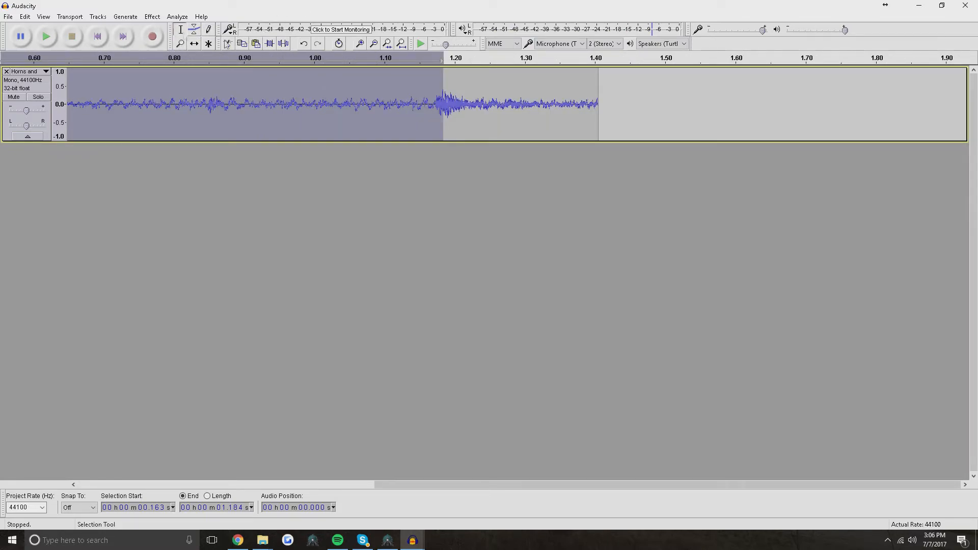
left_click_drag(434, 132, 427, 131)
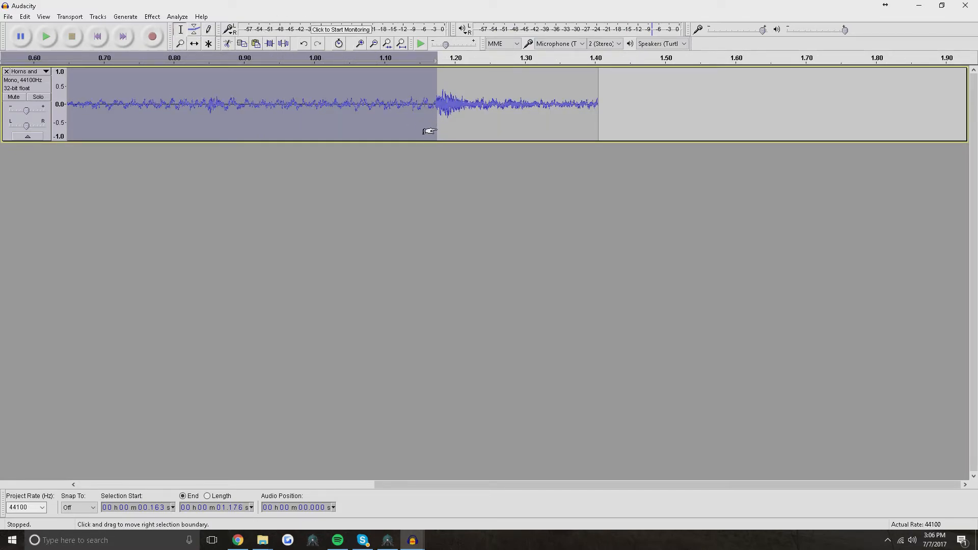
left_click_drag(483, 487, 193, 484)
key("shift+space")
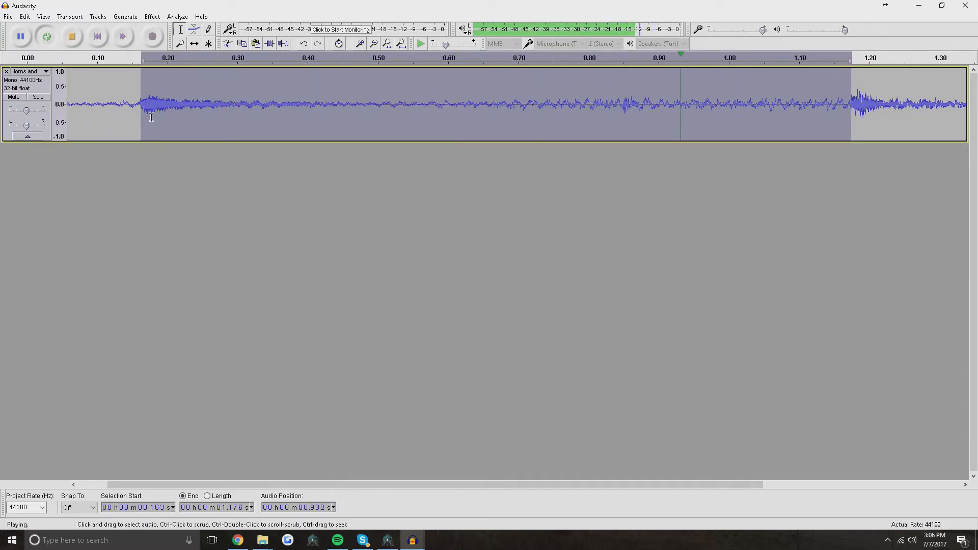
key("space")
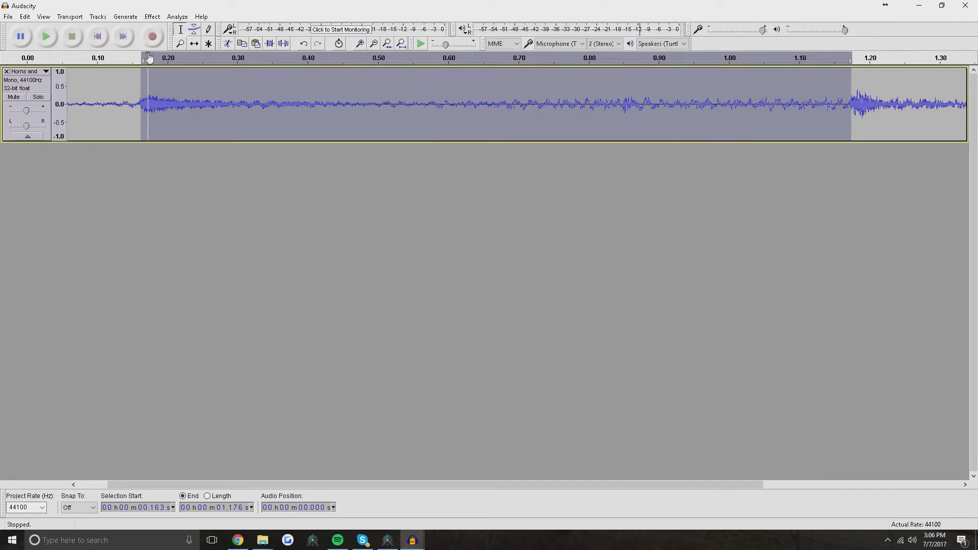
Amplify the selected section of the clip by 5 dB and play it as a loop.
left_click(152, 16)
left_click(184, 60)
type("5")
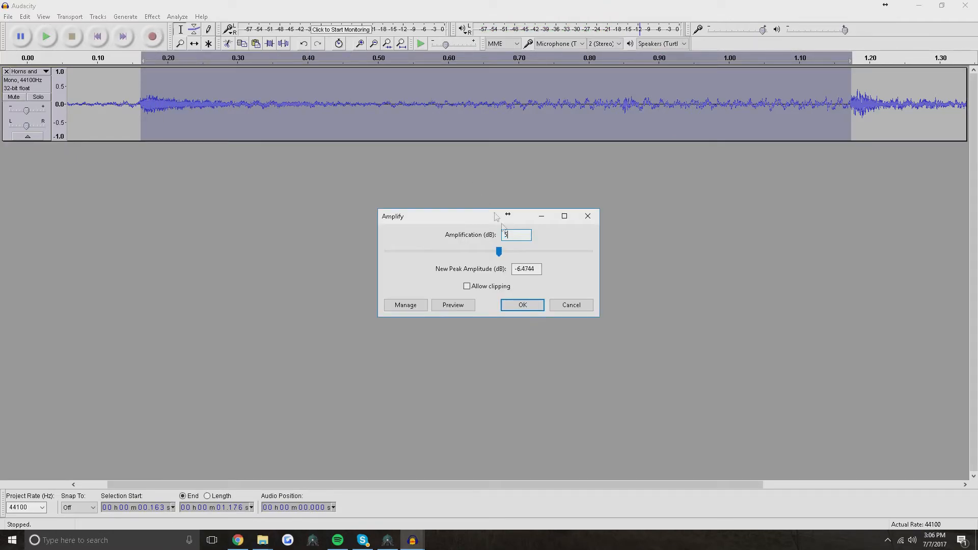
left_click(521, 305)
key("shift+space")
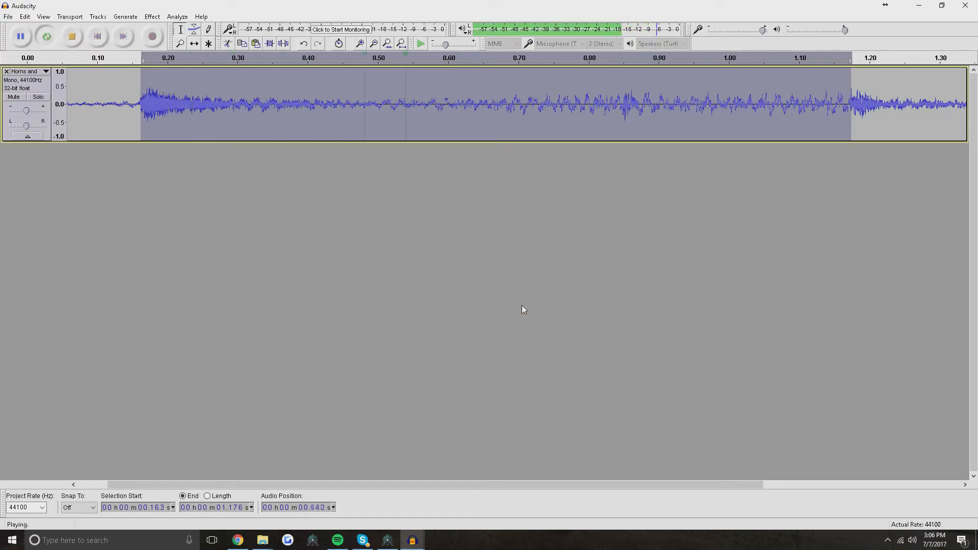
key("space")
Try amplifying the selection a second time, listen to it, and undo that last amplification.
left_click(25, 16)
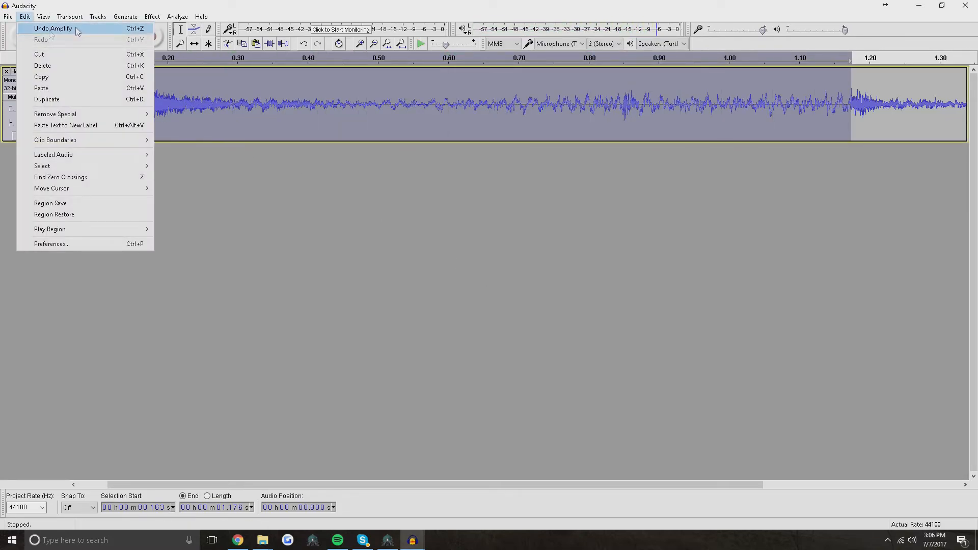
left_click(169, 43)
key("space")
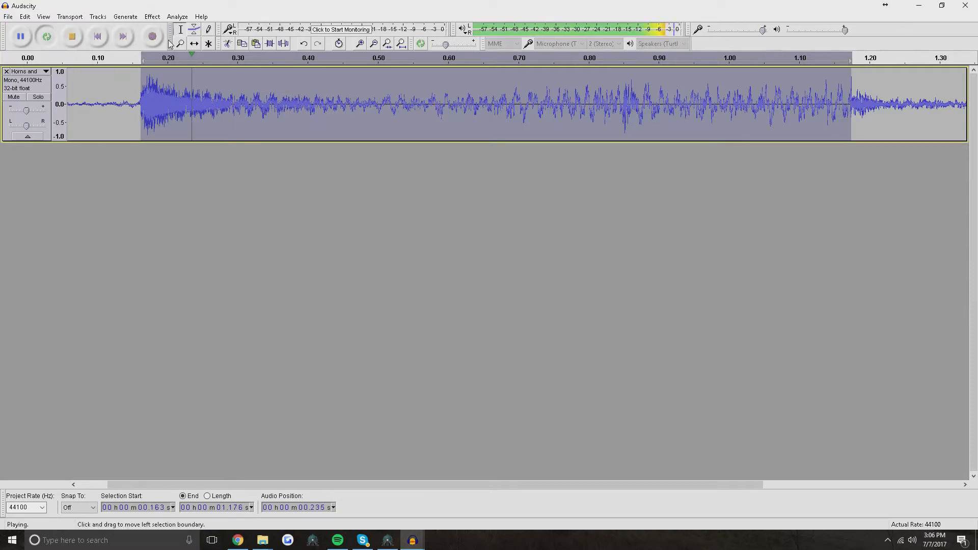
left_click(25, 16)
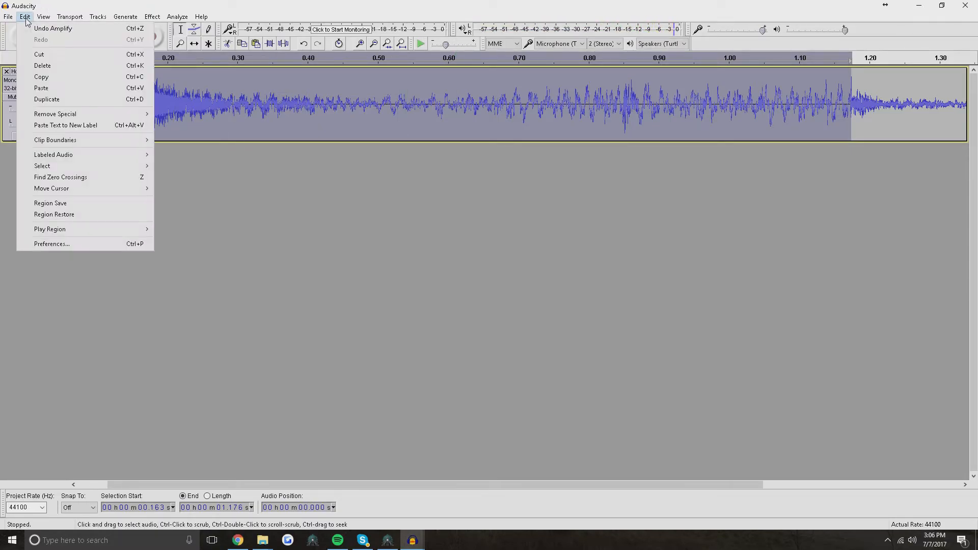
left_click(29, 24)
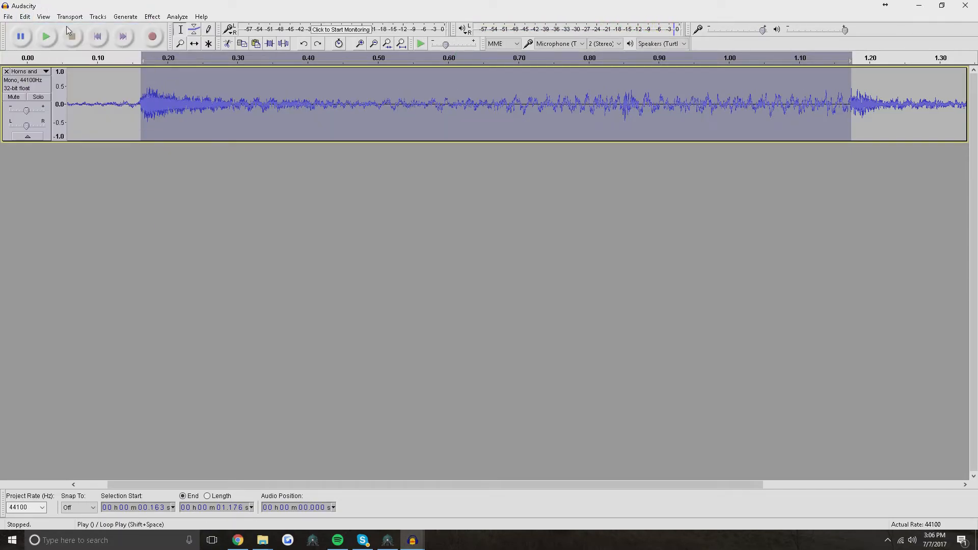
Export the selected audio to the Desktop as a signed 16-bit PCM WAV file named idle 1.
left_click(8, 16)
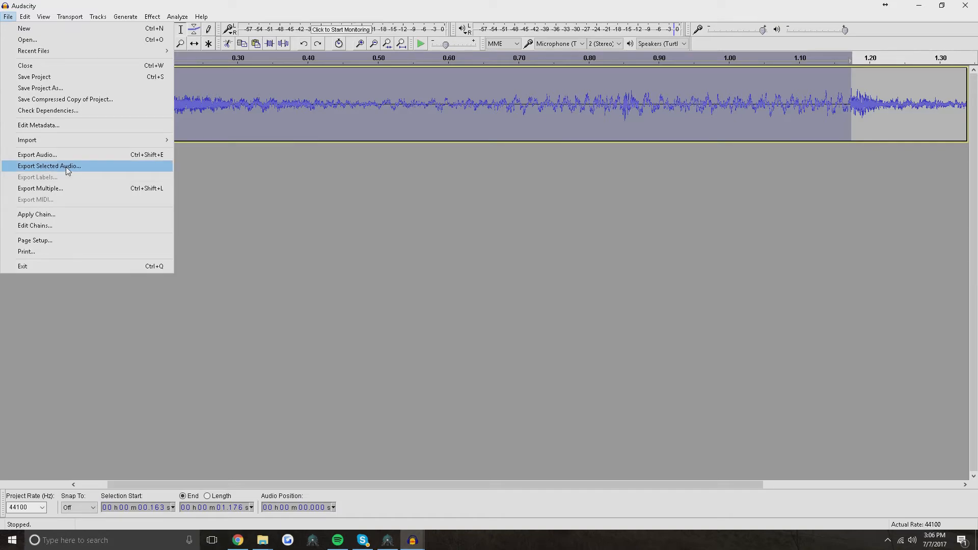
left_click(250, 2)
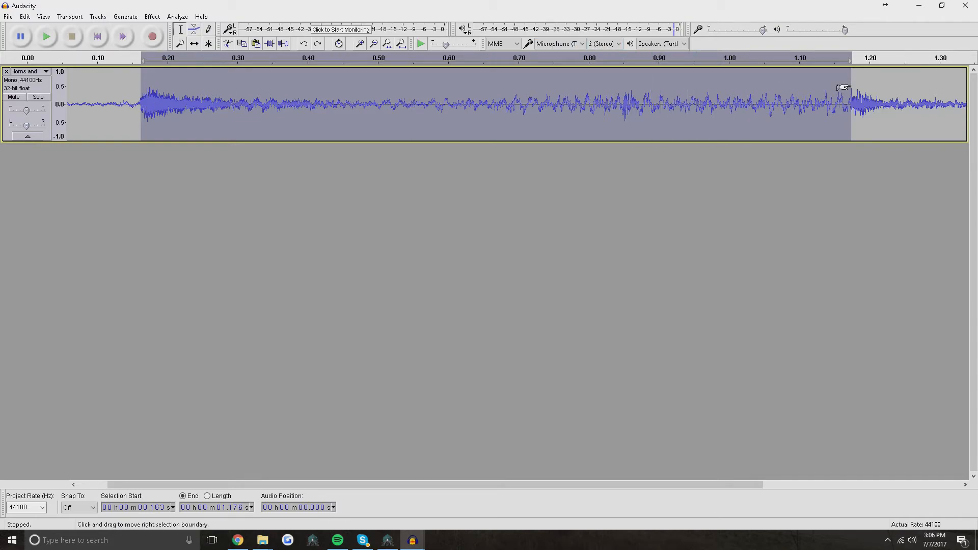
left_click(8, 17)
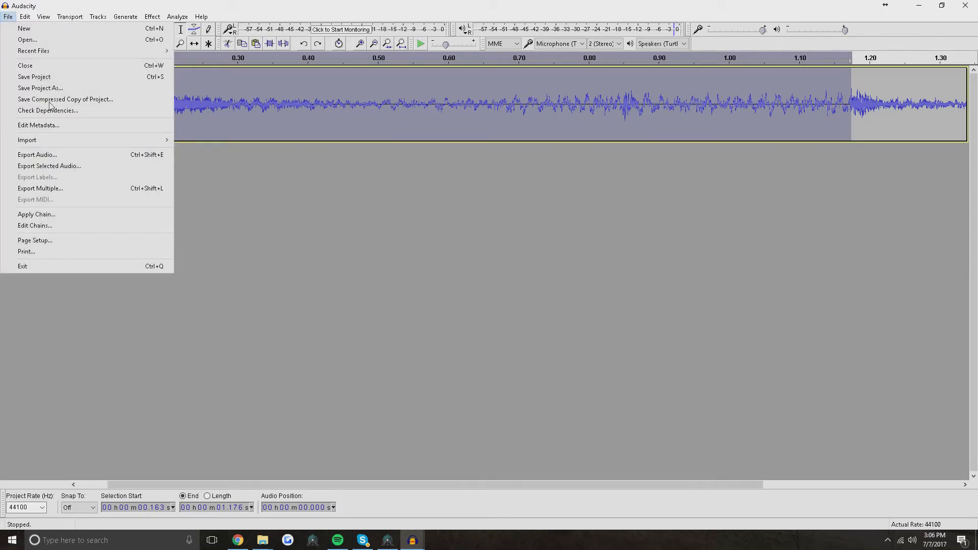
left_click(40, 166)
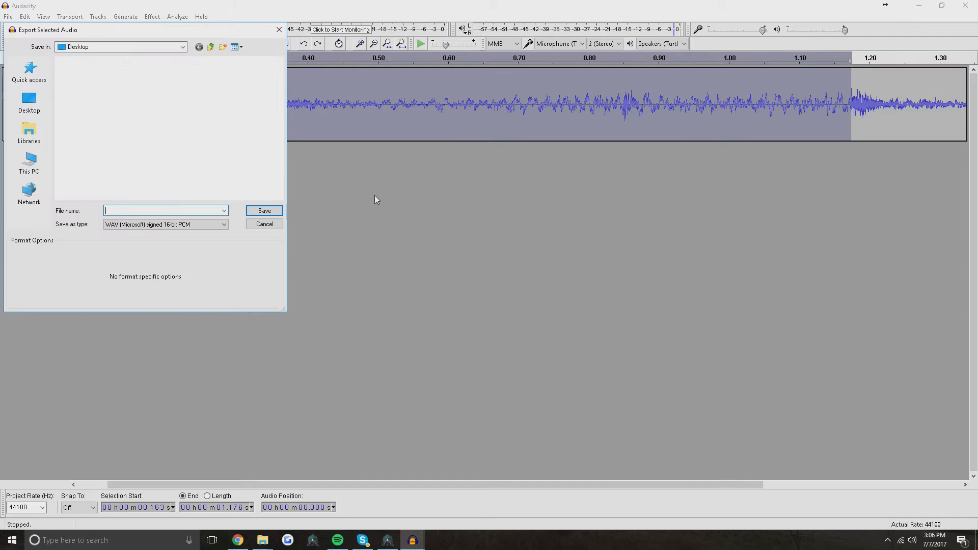
type("idle 1")
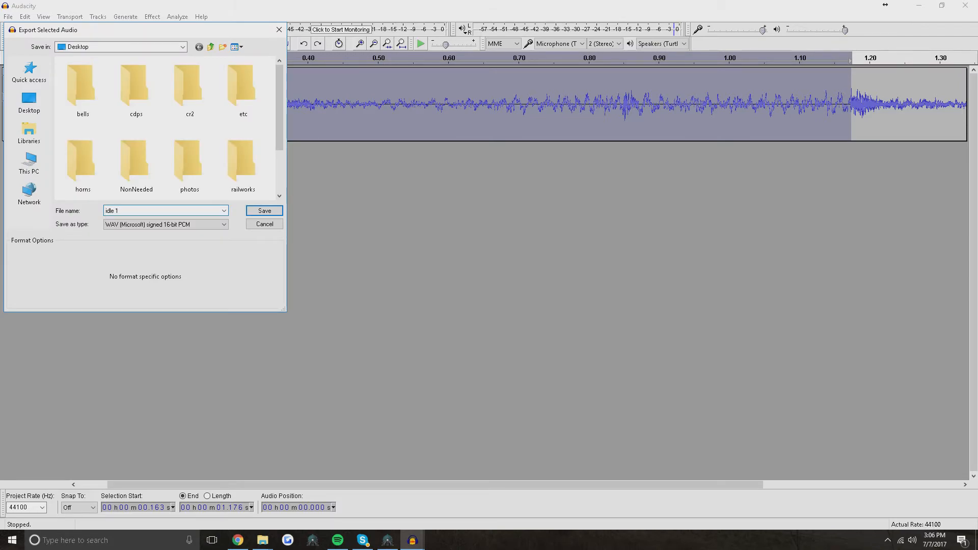
key("Return")
key("Return")
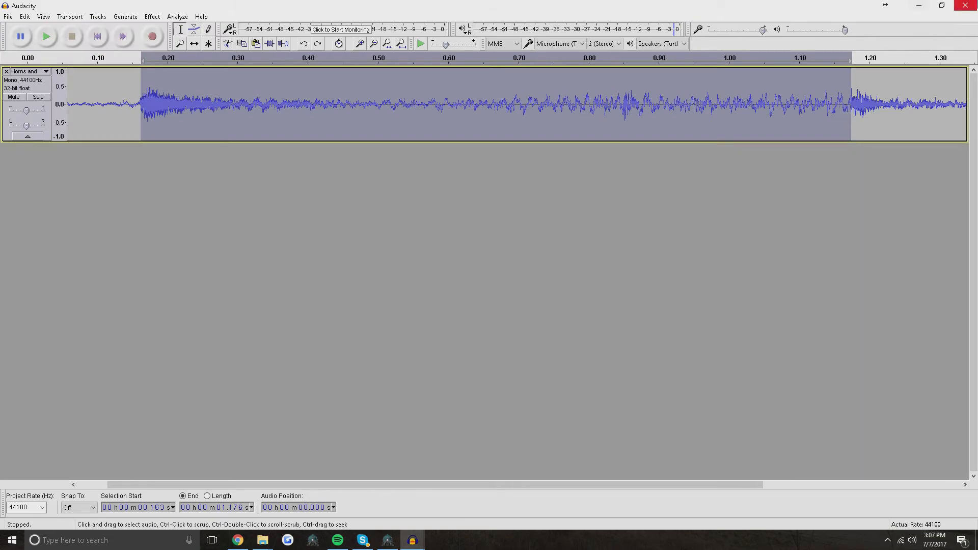
Close the mono clip project and the original stereo recording without saving either one.
left_click(965, 5)
left_click(514, 267)
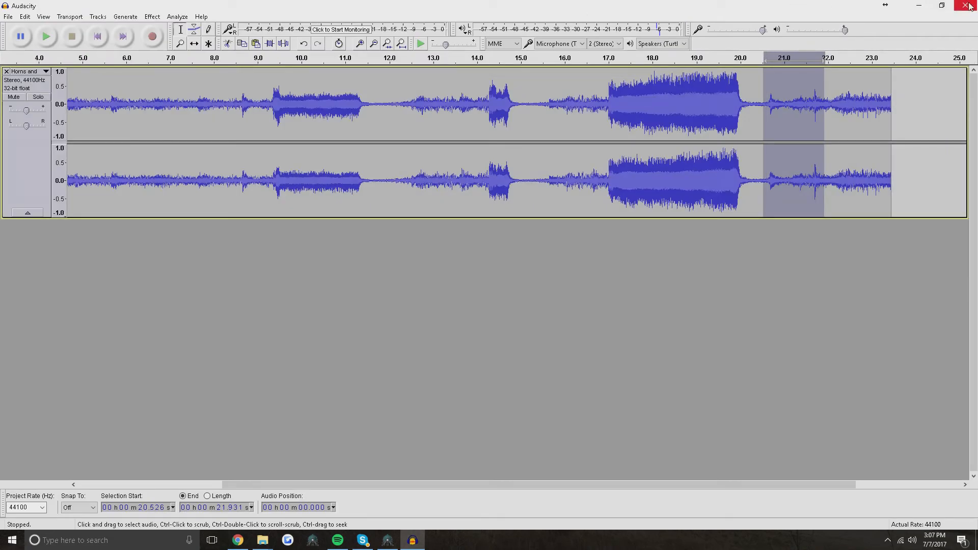
left_click(965, 5)
left_click(514, 269)
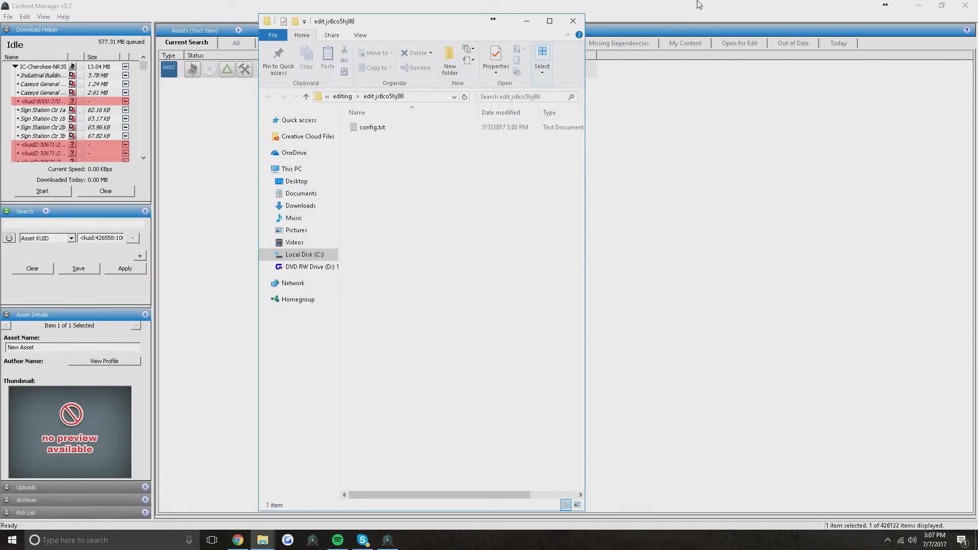
Move horn_start.wav, horn_loop.wav and idle 1.wav from the desktop into the asset's editing folder beside config.txt, and close the folder.
left_click(919, 5)
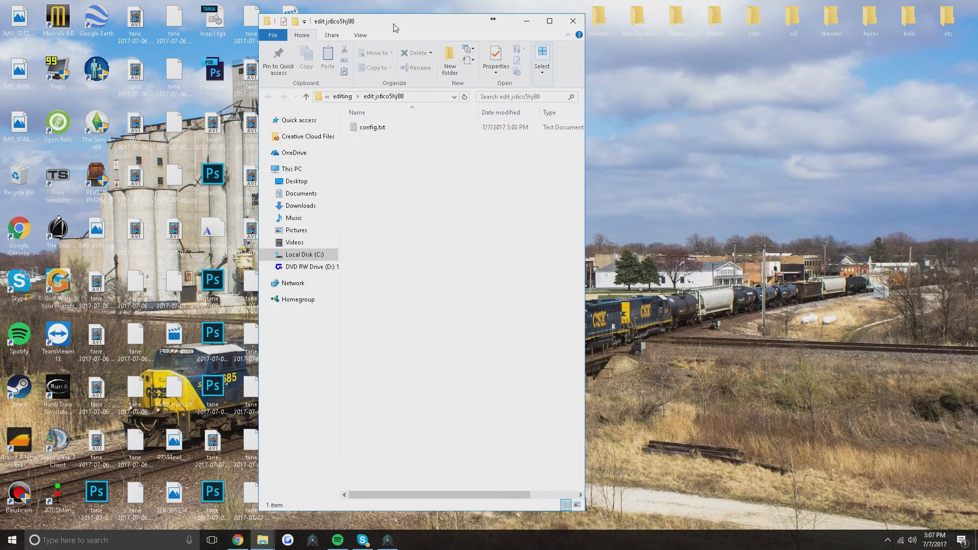
left_click_drag(395, 27, 581, 22)
left_click_drag(290, 360, 288, 335)
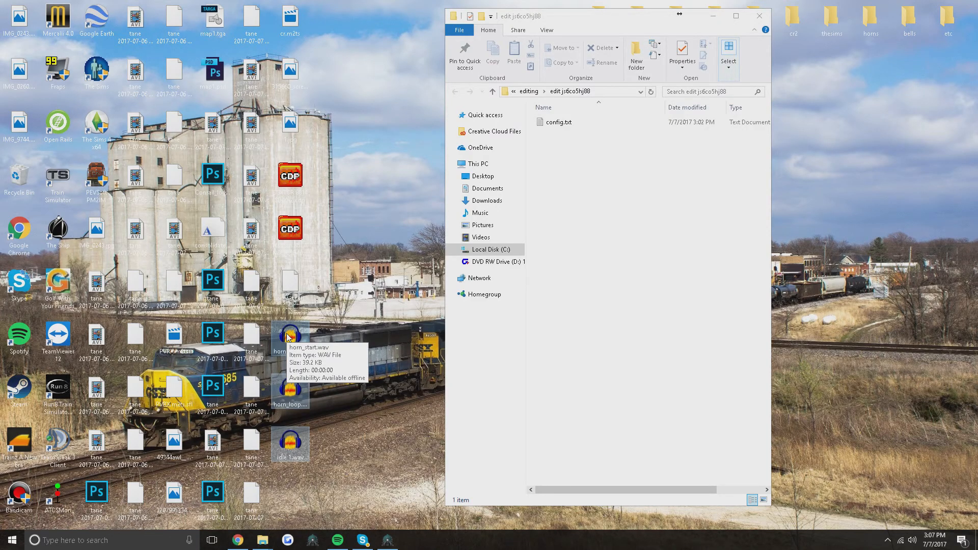
left_click_drag(295, 342, 580, 158)
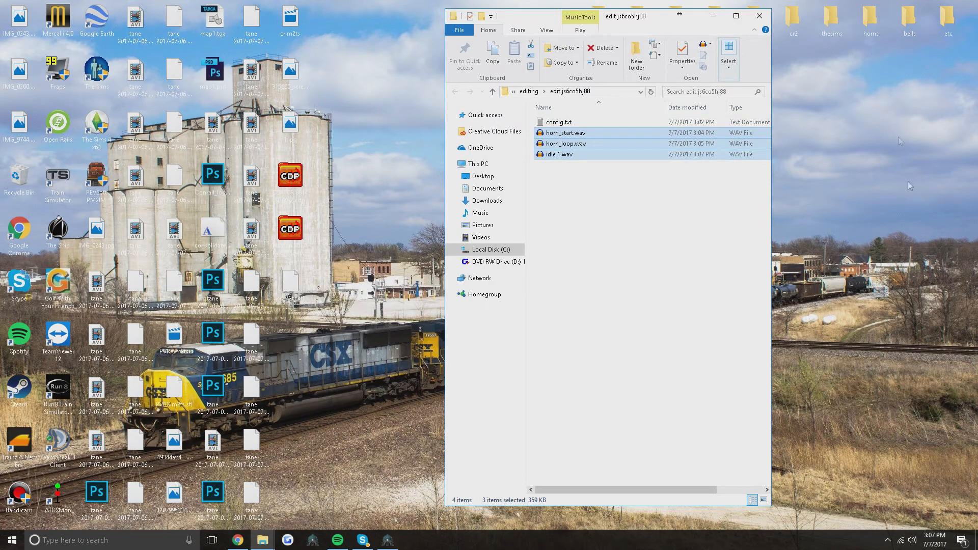
left_click(758, 16)
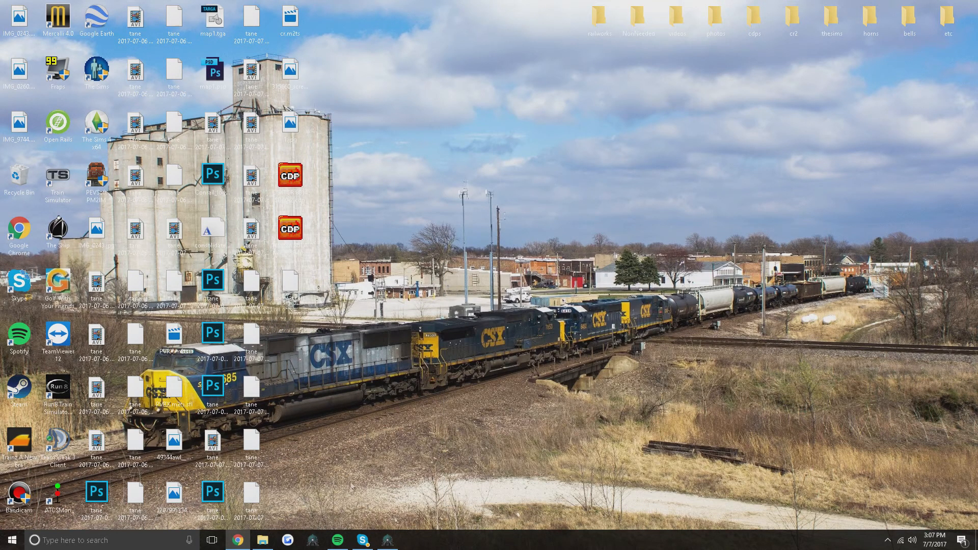
Switch to Content Manager and commit the edited New Asset.
left_click(387, 540)
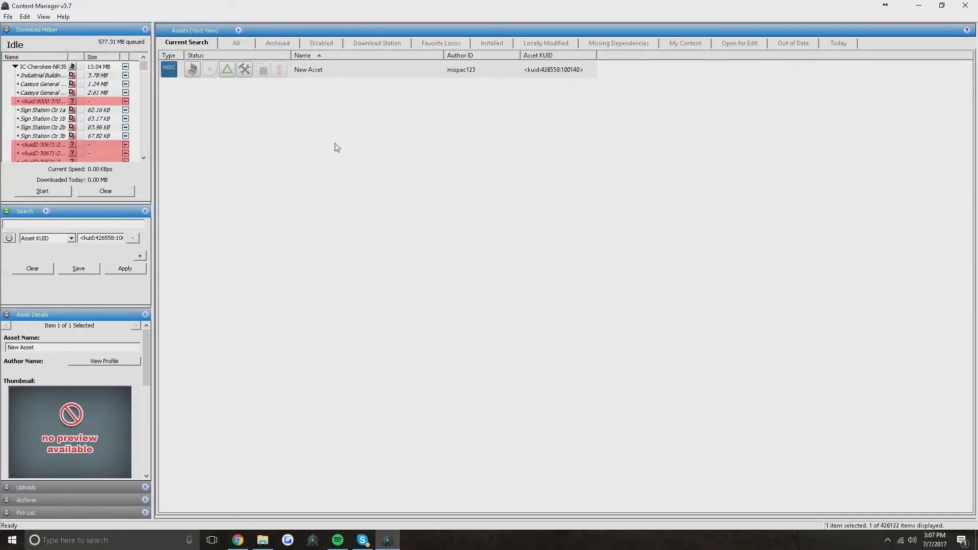
right_click(262, 71)
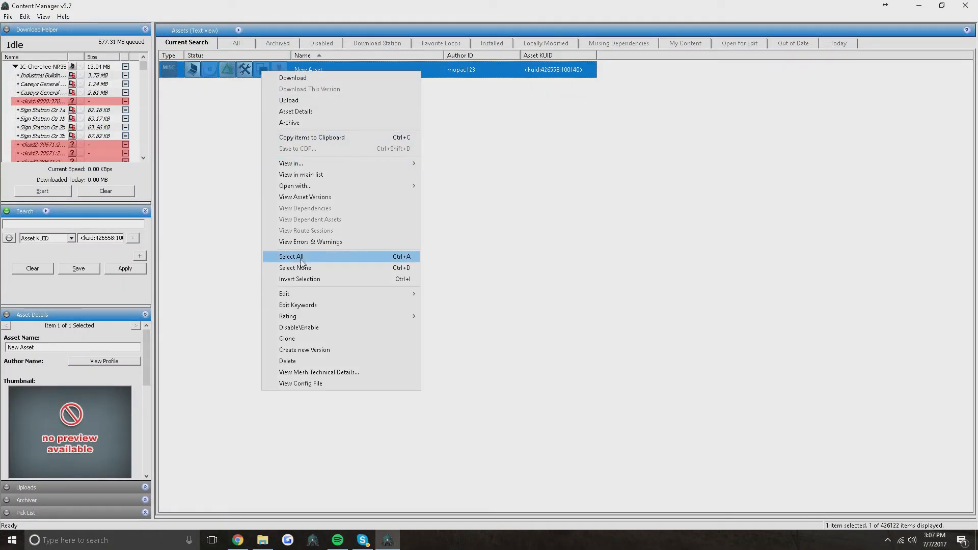
mouse_move(371, 289)
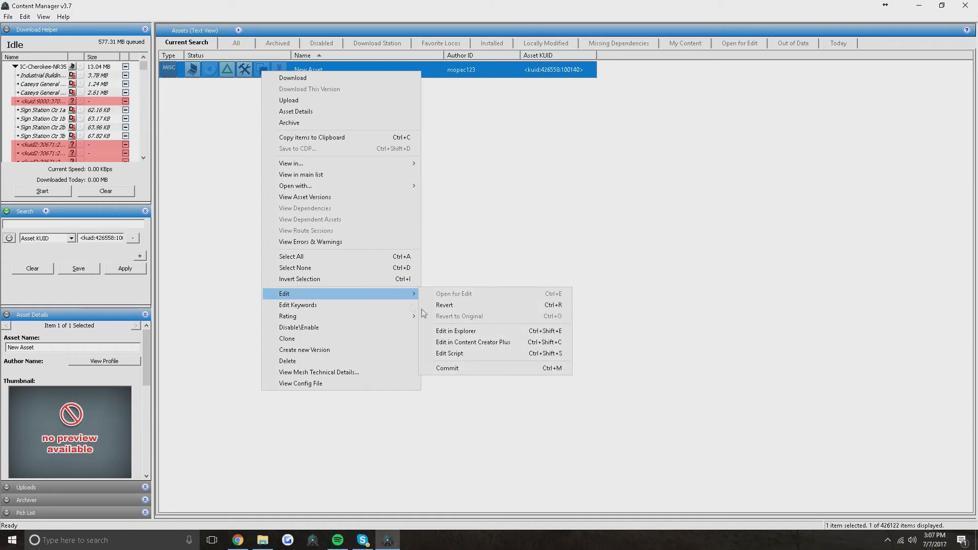
left_click(447, 368)
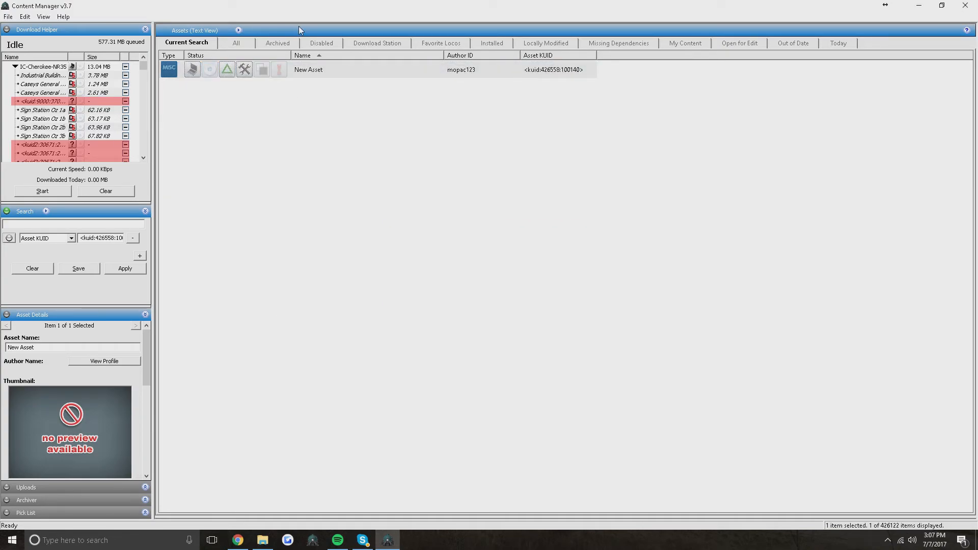
left_click(275, 74)
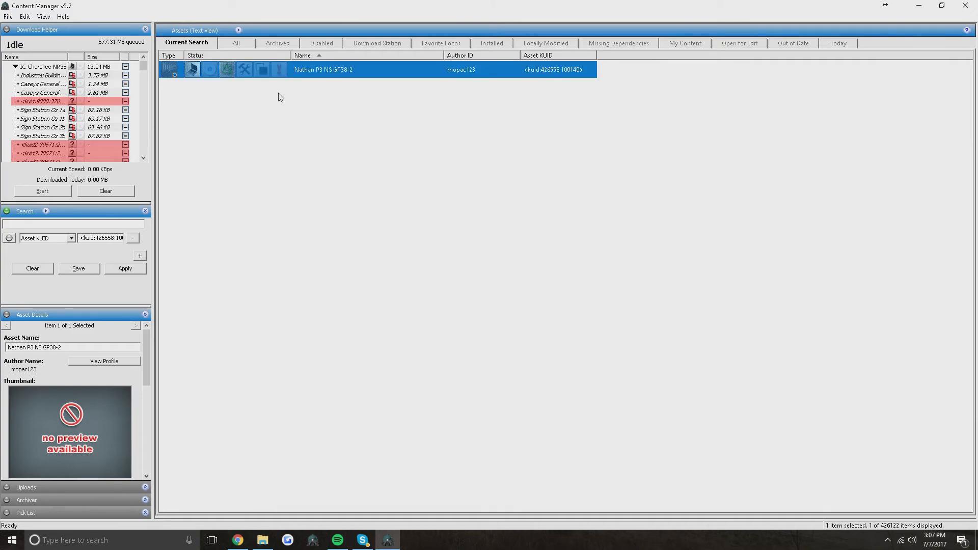